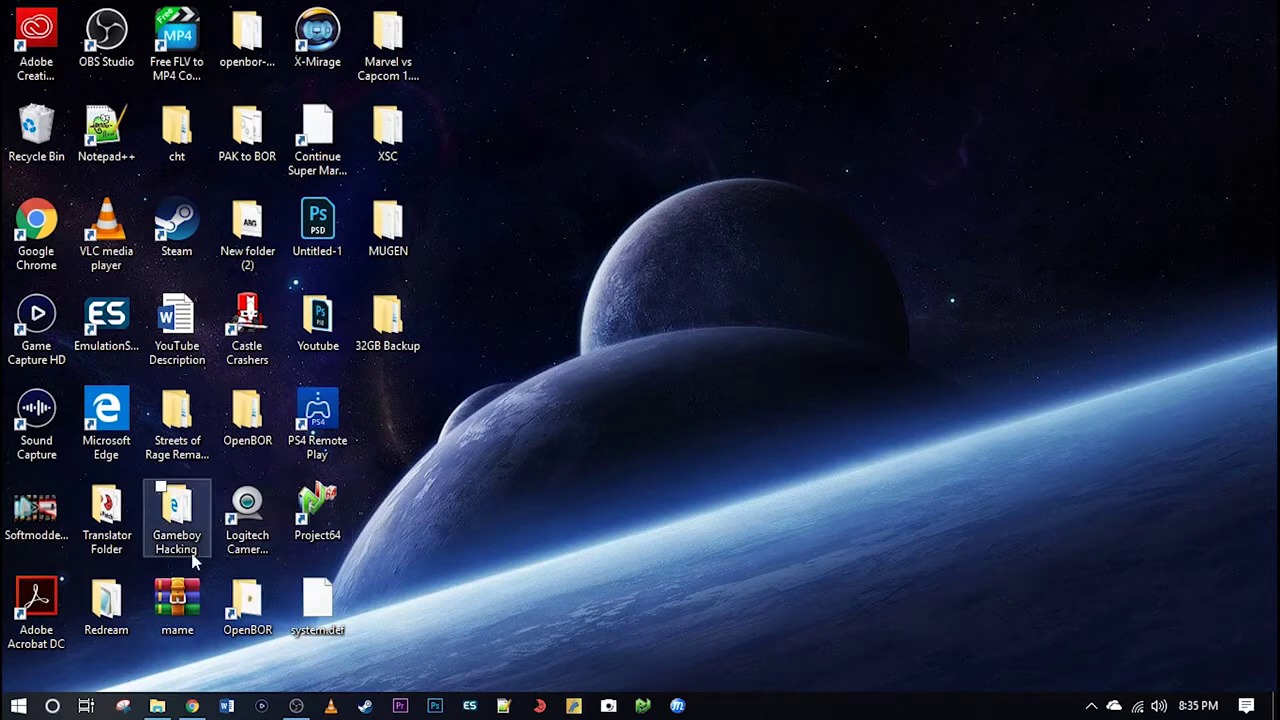
- Restore the WiiBrew Wii2600 article and read down through it to the changelog
click(192, 706)
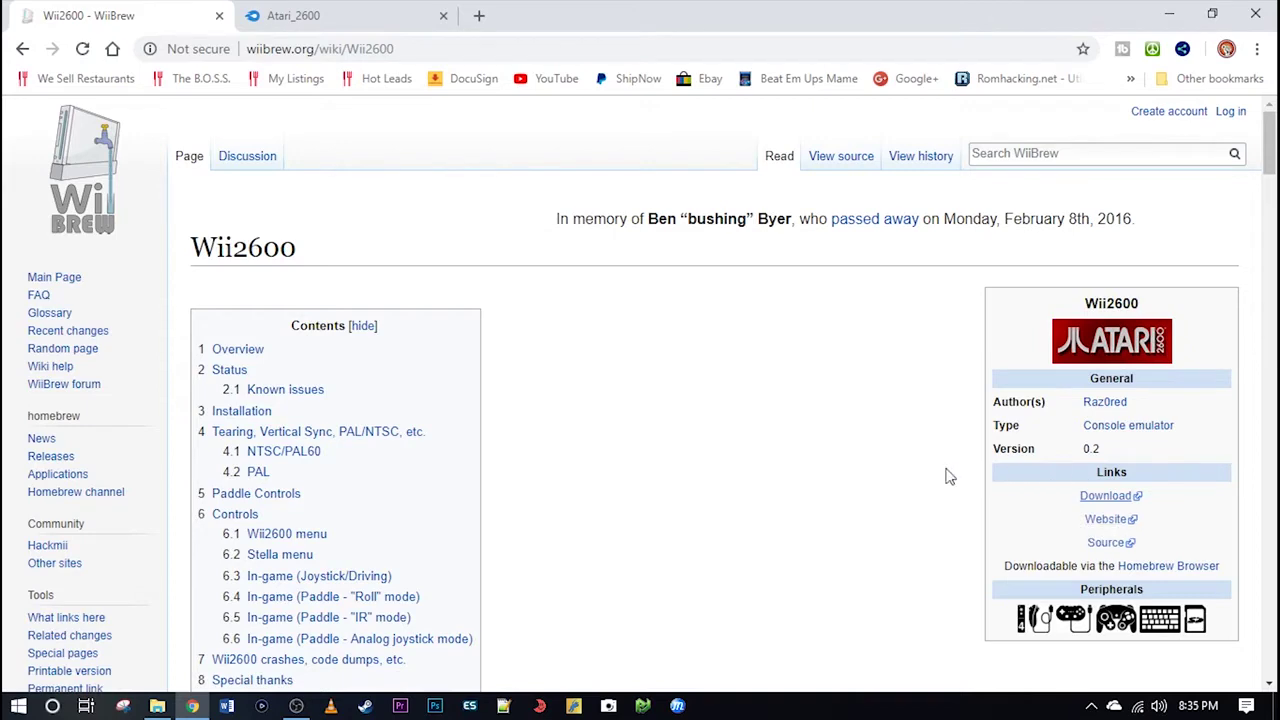
scroll(684, 452, down, 5)
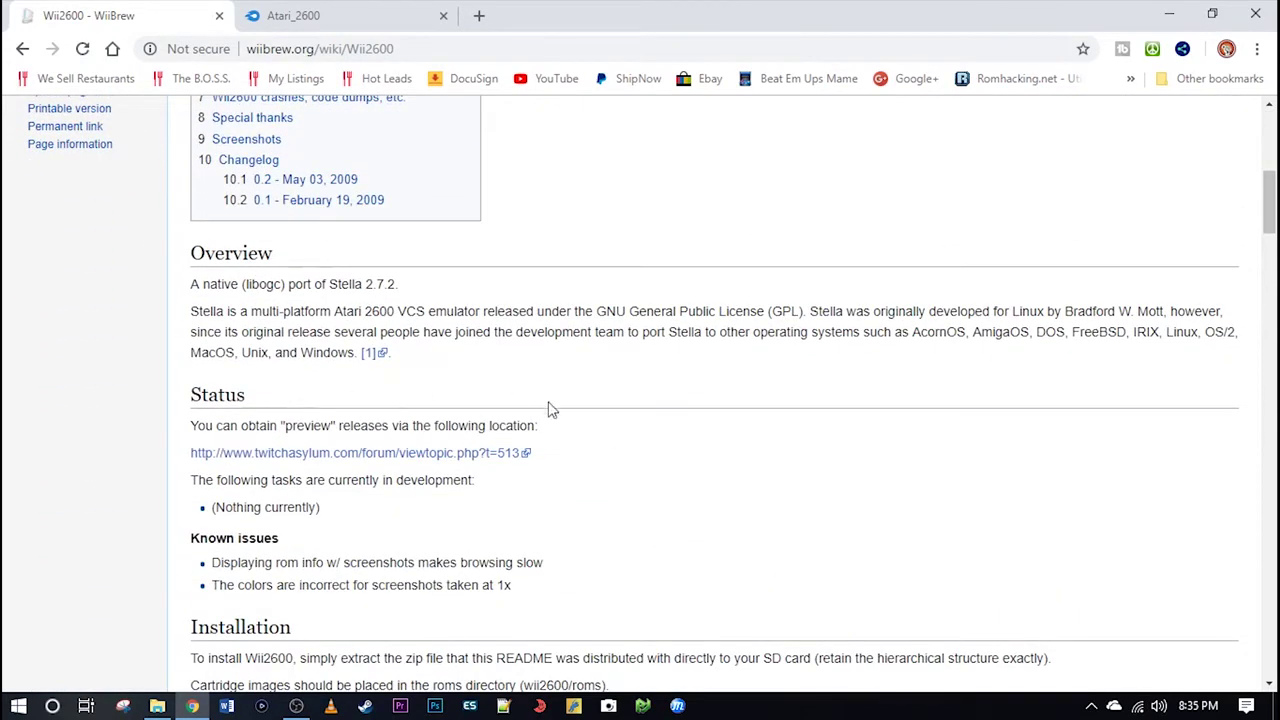
scroll(614, 425, down, 2)
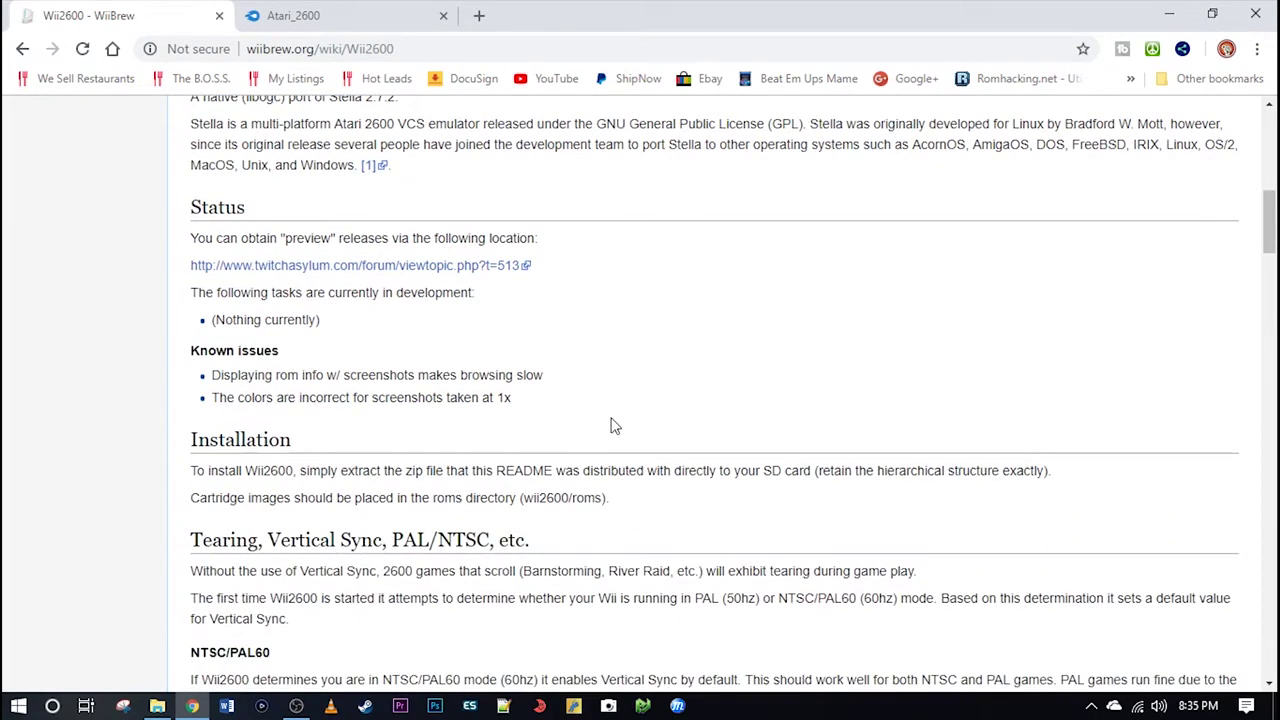
scroll(614, 427, down, 3)
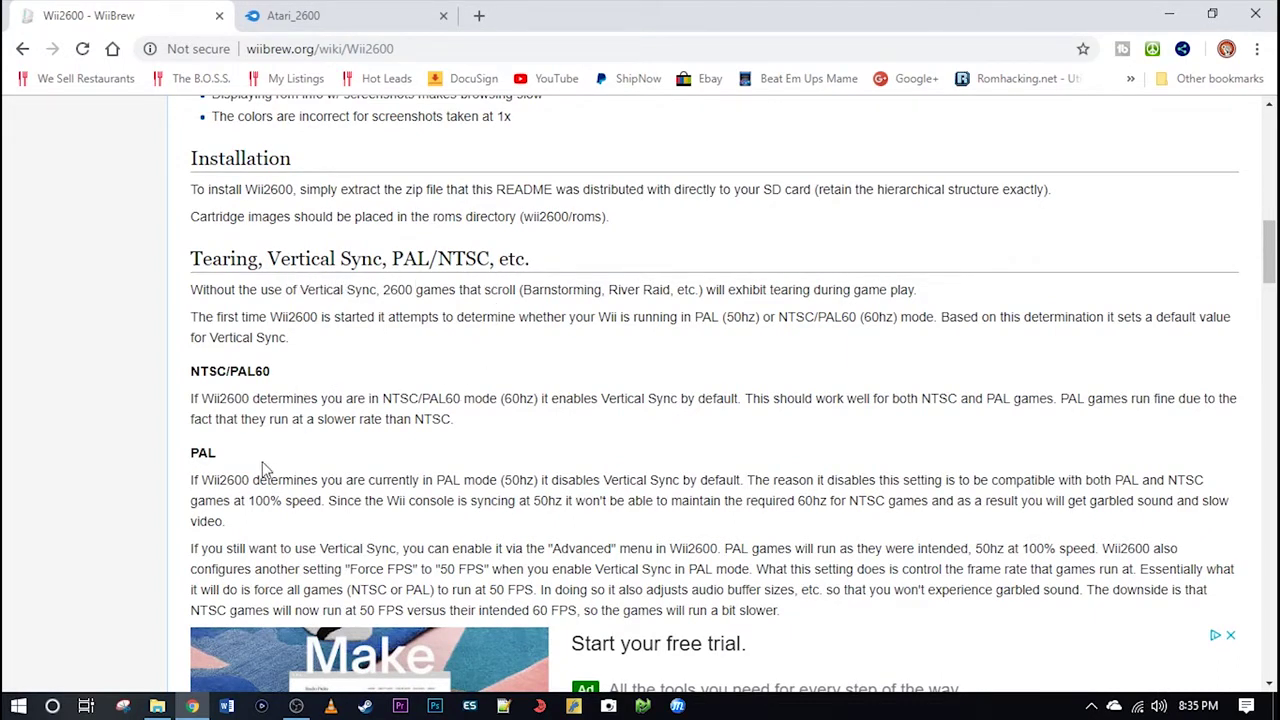
scroll(262, 465, down, 5)
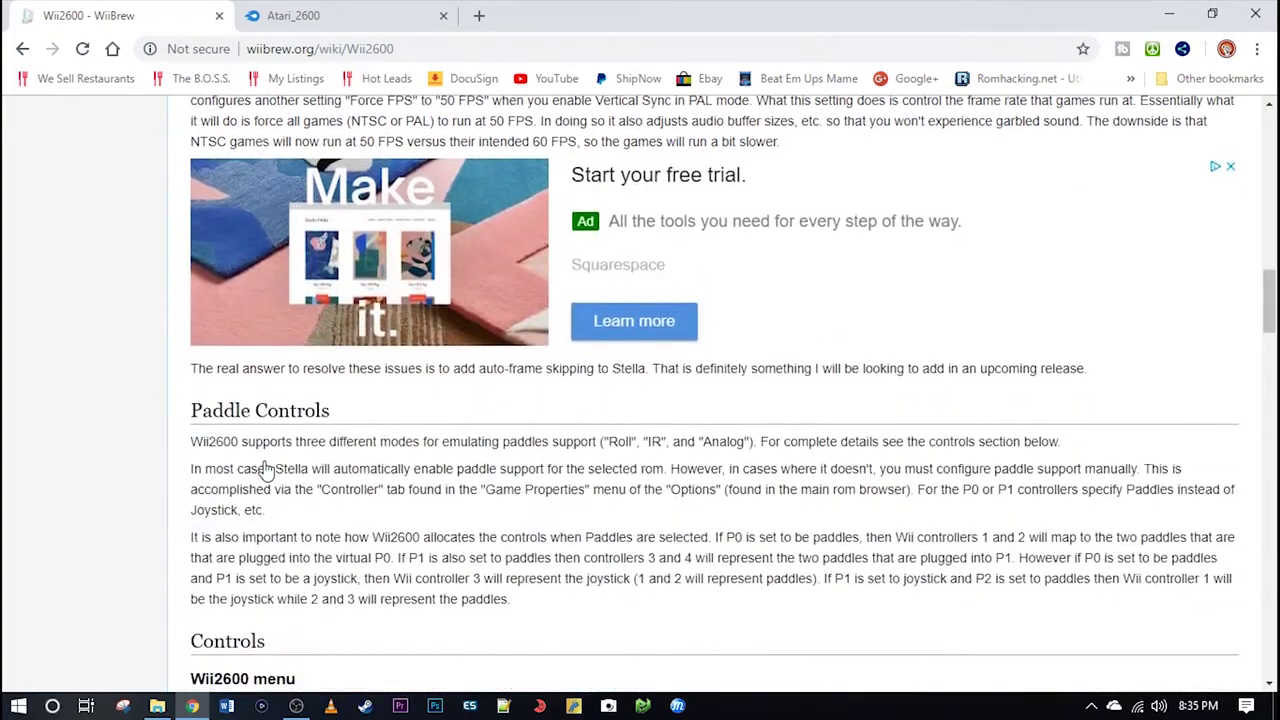
scroll(265, 470, down, 1)
scroll(425, 343, down, 4)
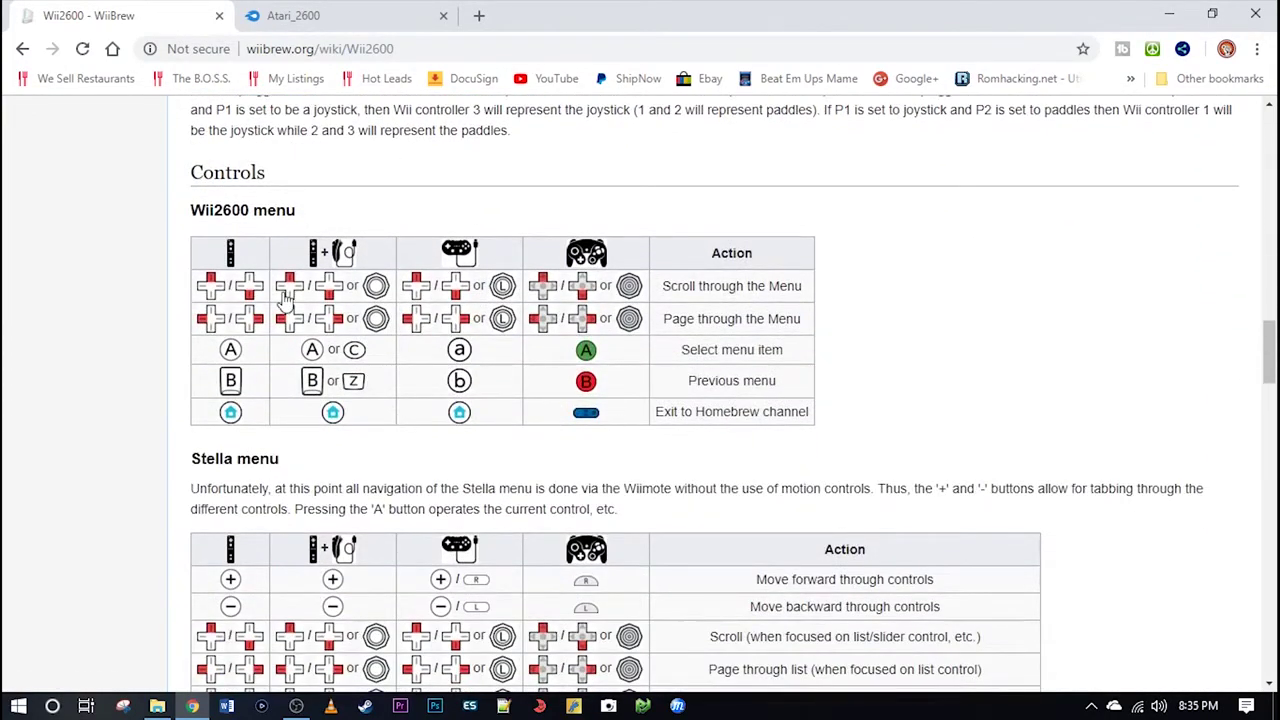
scroll(243, 410, down, 5)
scroll(243, 415, down, 9)
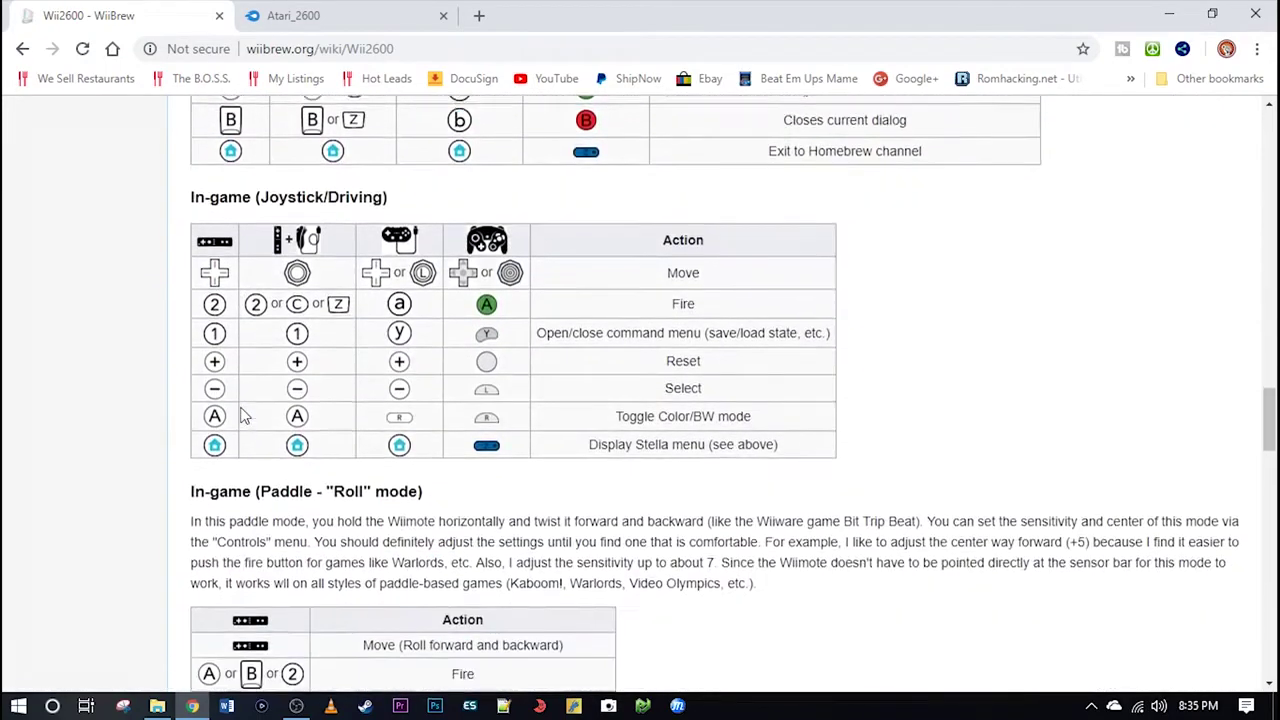
scroll(245, 418, down, 8)
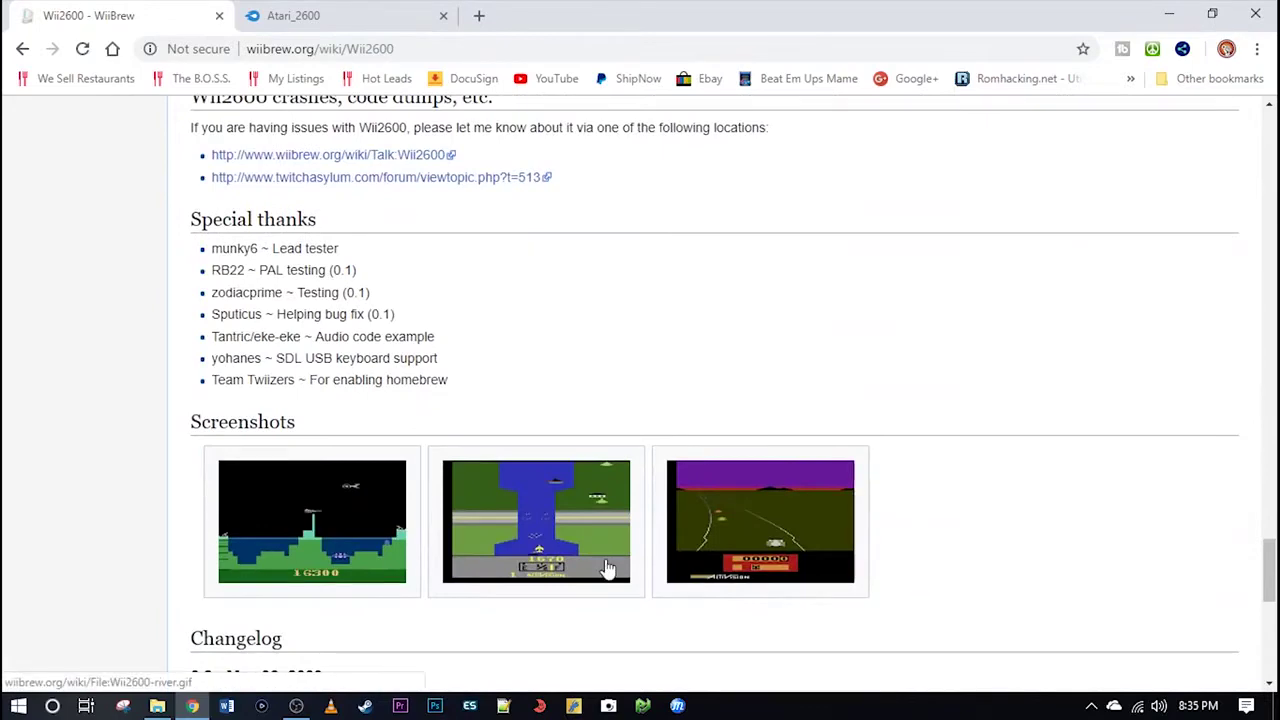
scroll(306, 460, down, 5)
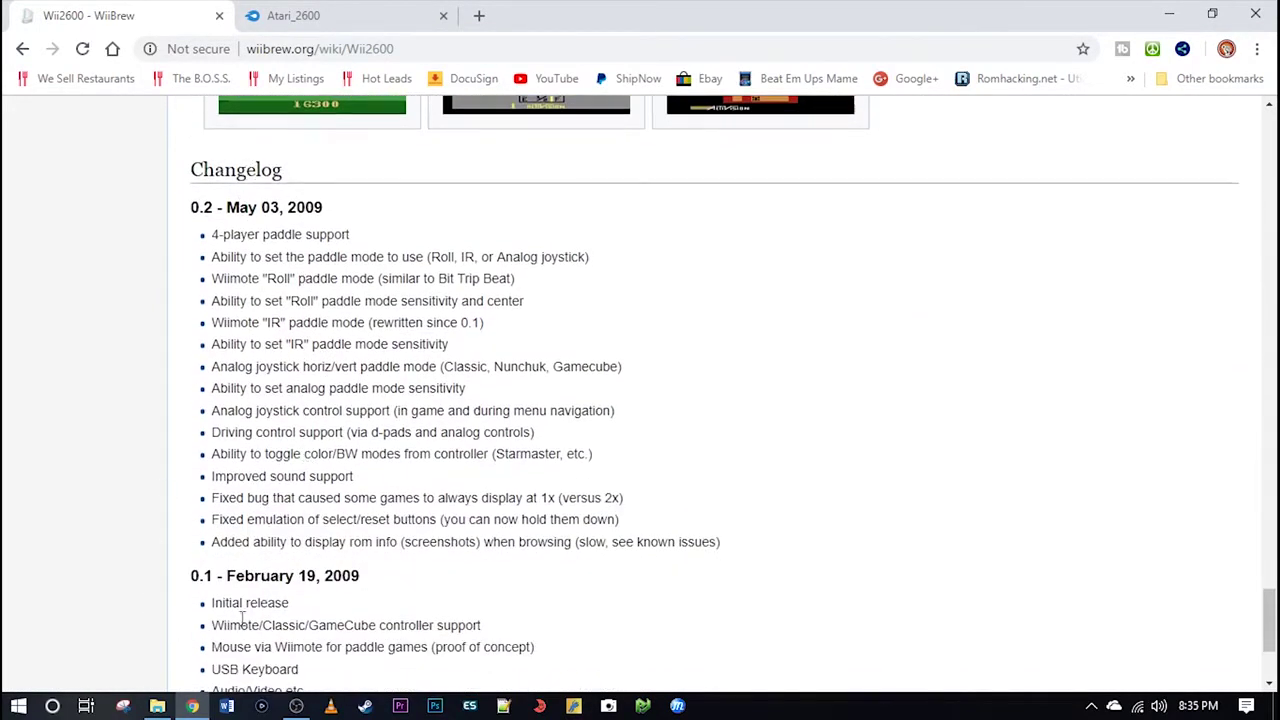
- Return up the page and download the Wii2600 version 0.2 zip
scroll(408, 620, up, 20)
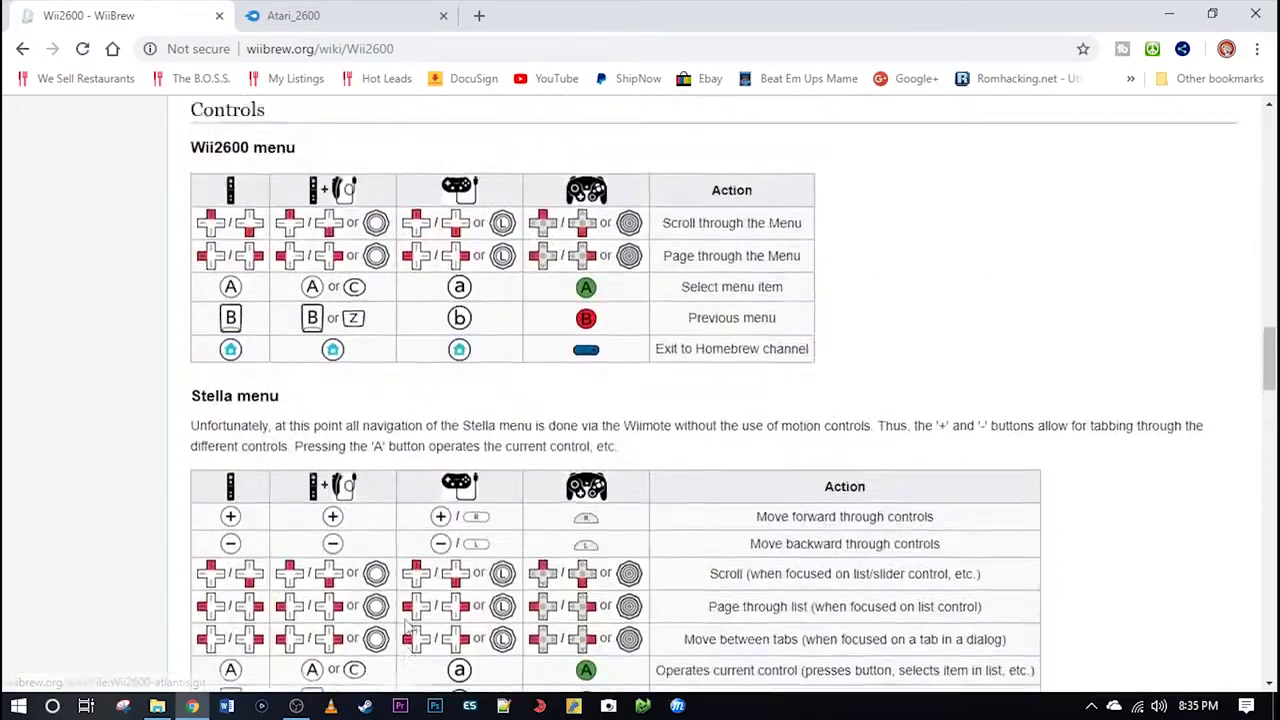
scroll(408, 623, up, 10)
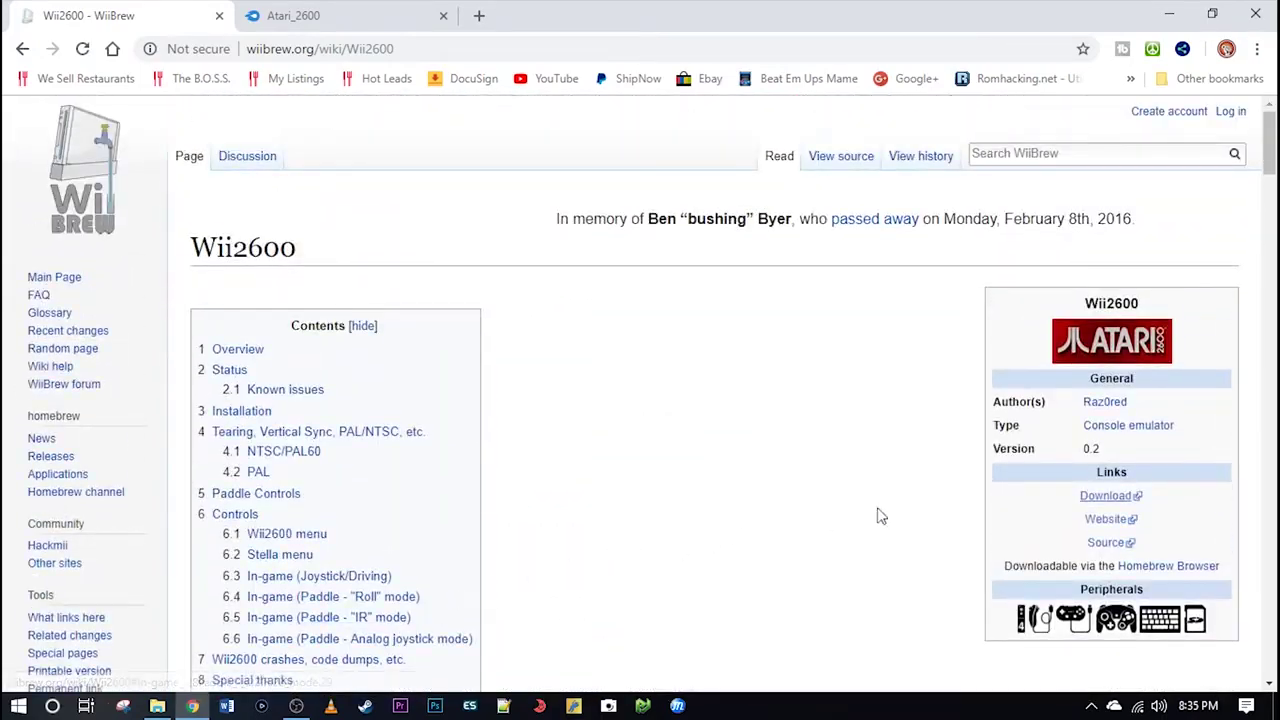
click(1106, 495)
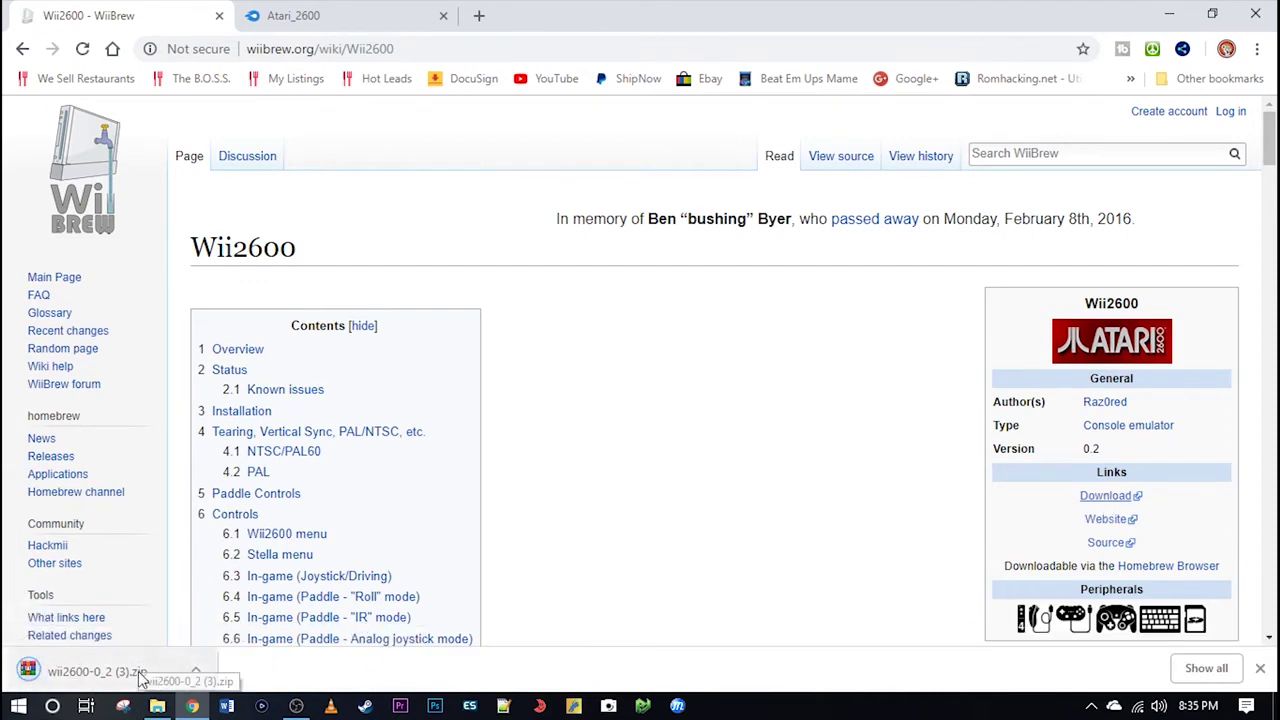
- Extract the zip's apps and wii2600 folders to USB Drive (F:) in WinRAR
click(141, 680)
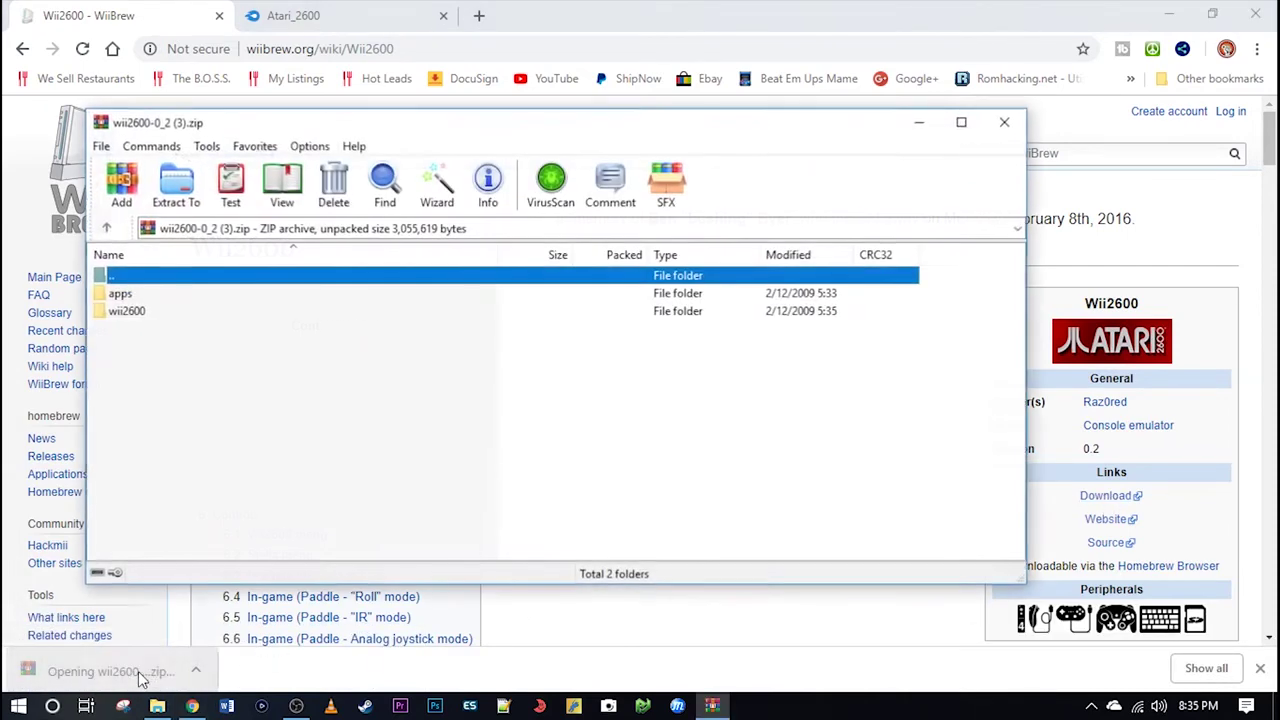
click(130, 294)
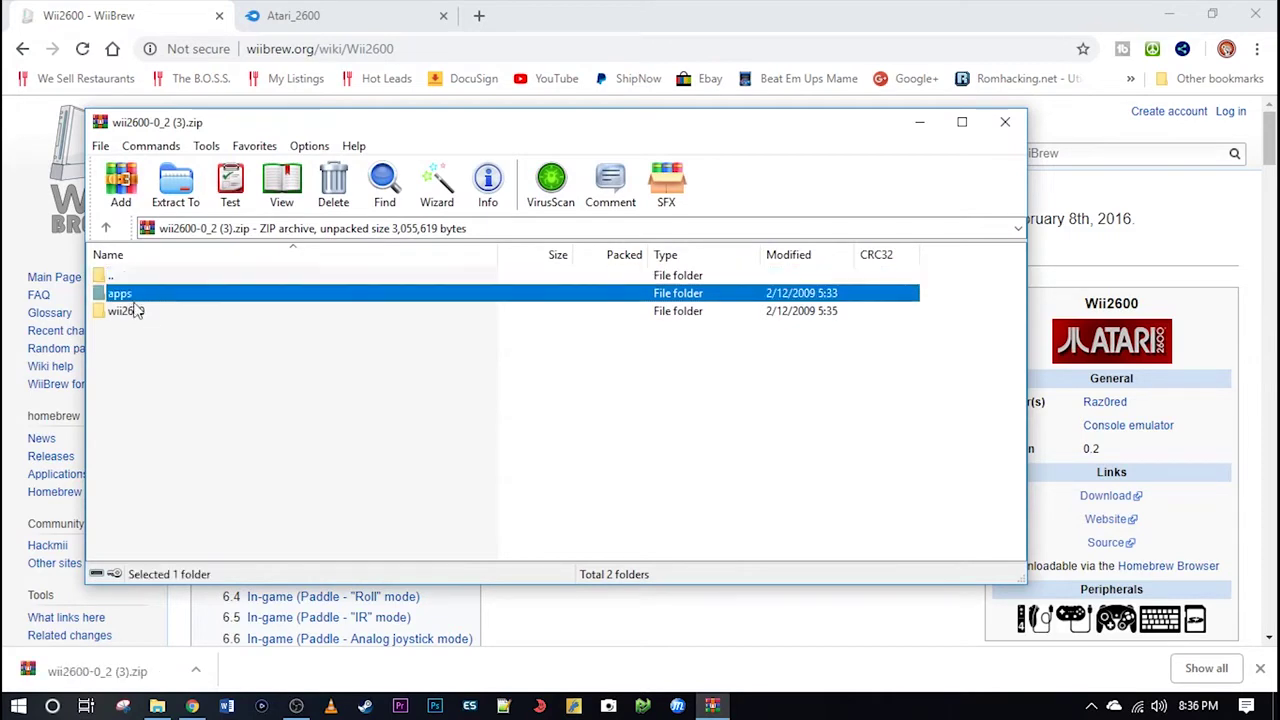
shift+click(133, 312)
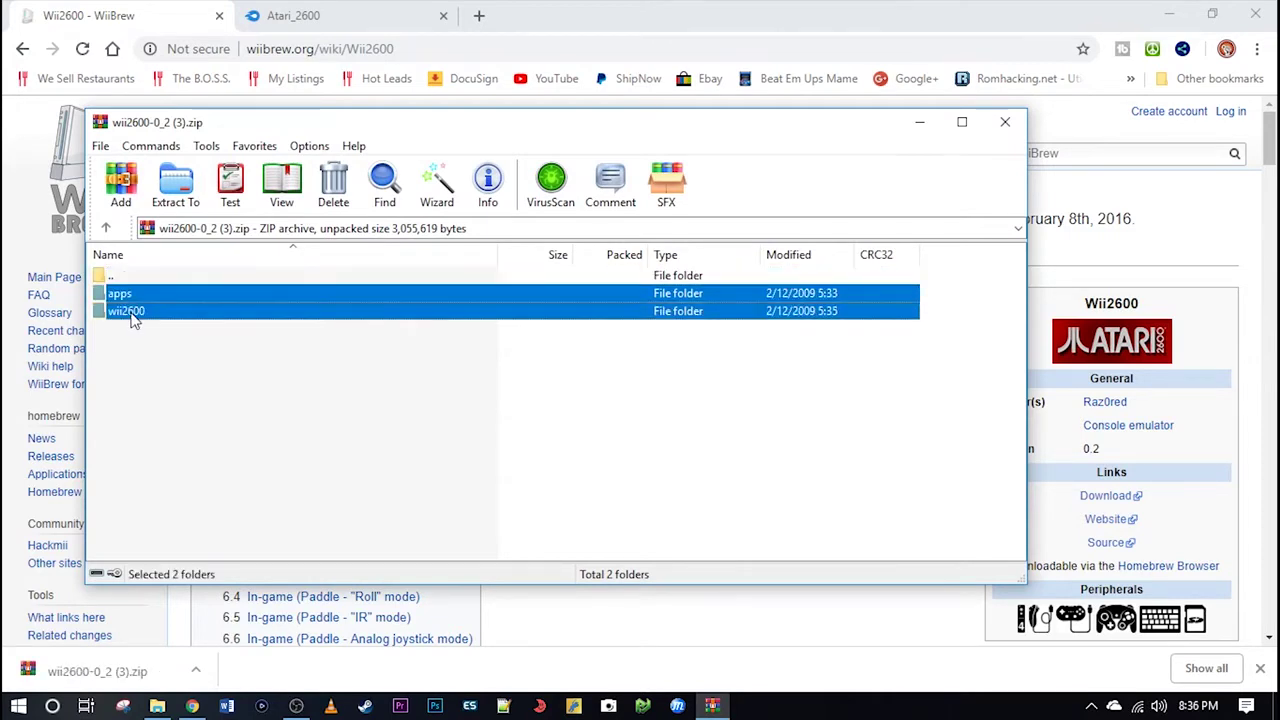
click(178, 190)
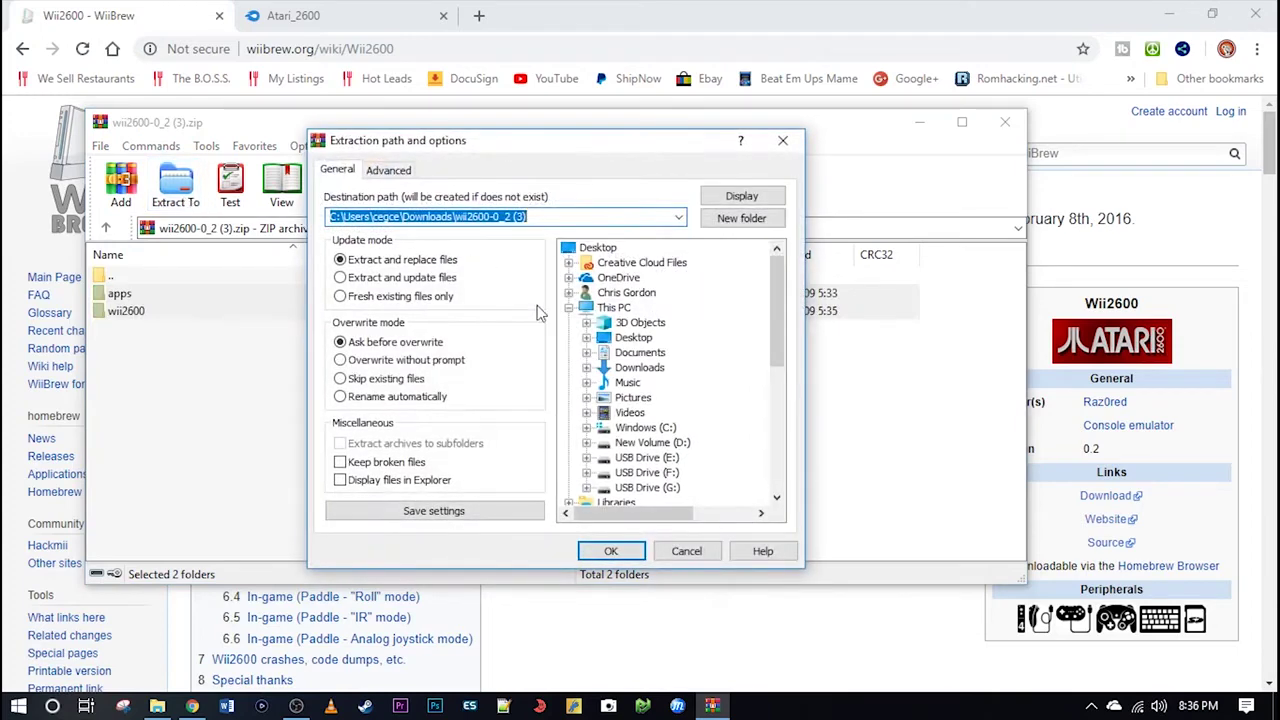
click(645, 472)
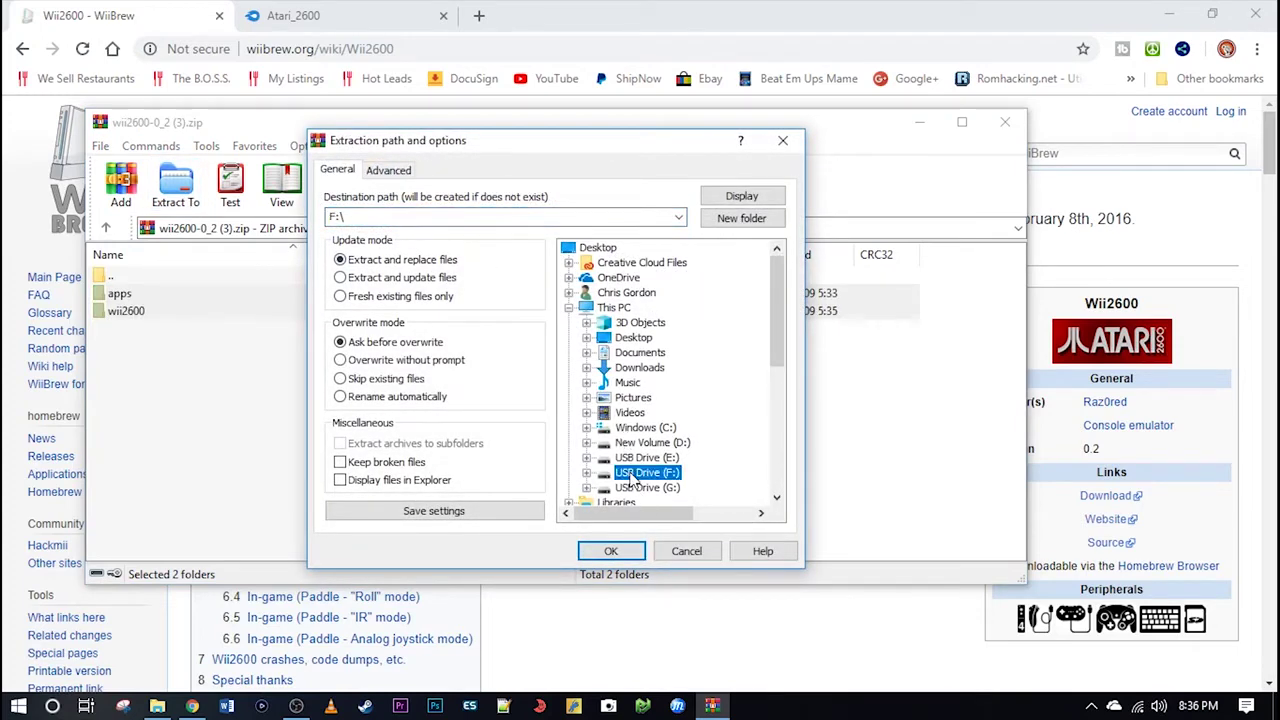
click(614, 555)
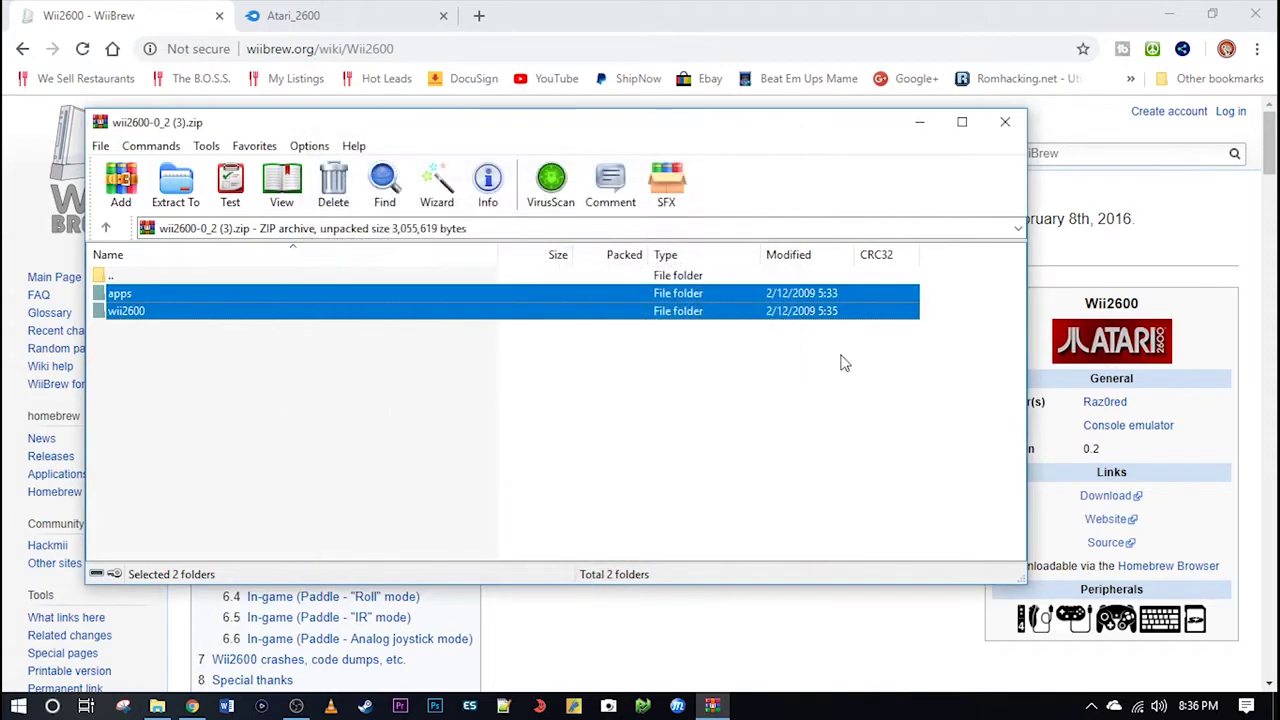
- Close WinRAR, minimize Chrome, and bring up USB Drive (F:) in File Explorer
click(1005, 121)
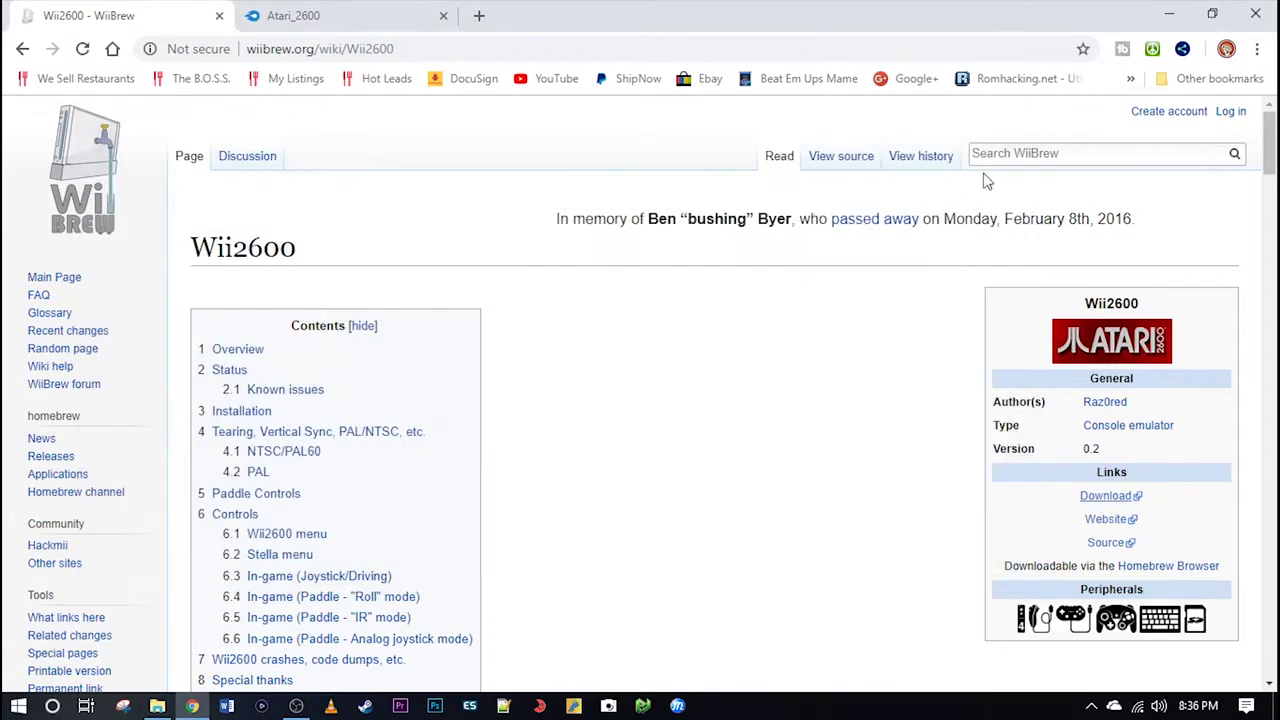
click(1169, 15)
click(158, 706)
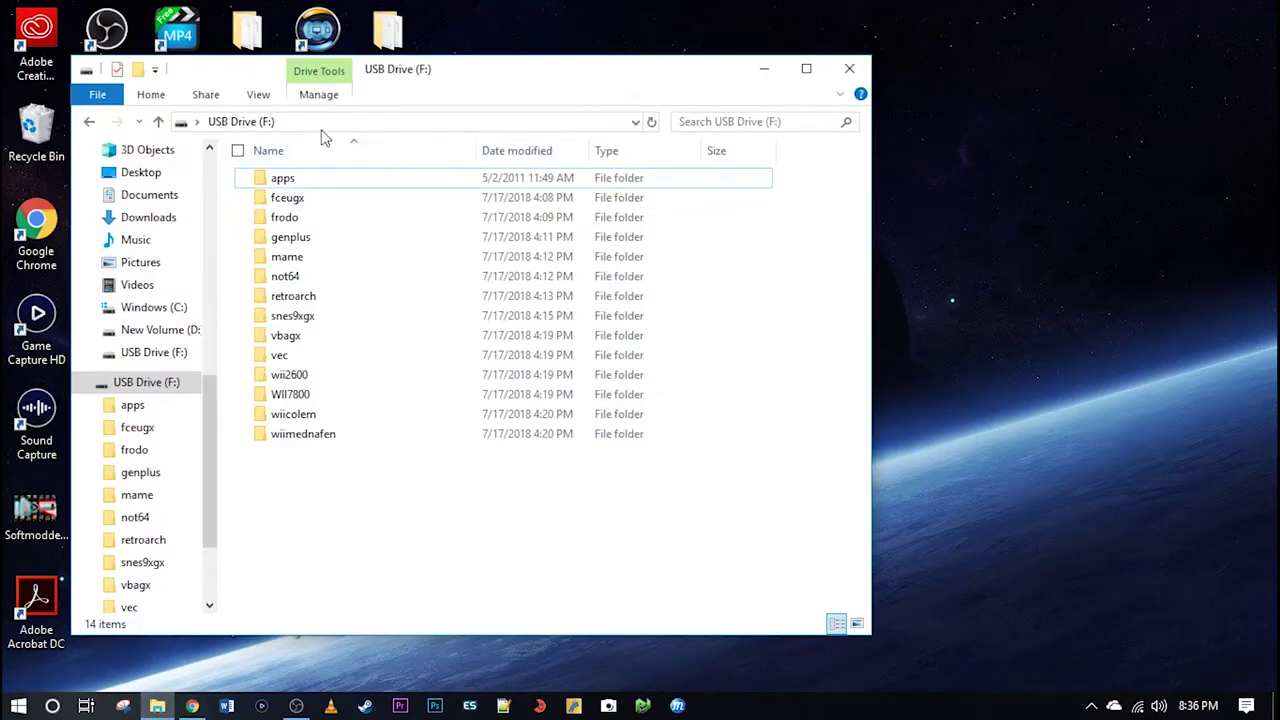
- Browse apps\wii2600 down to docs\graphics and preview chucky_cheese.png
click(297, 381)
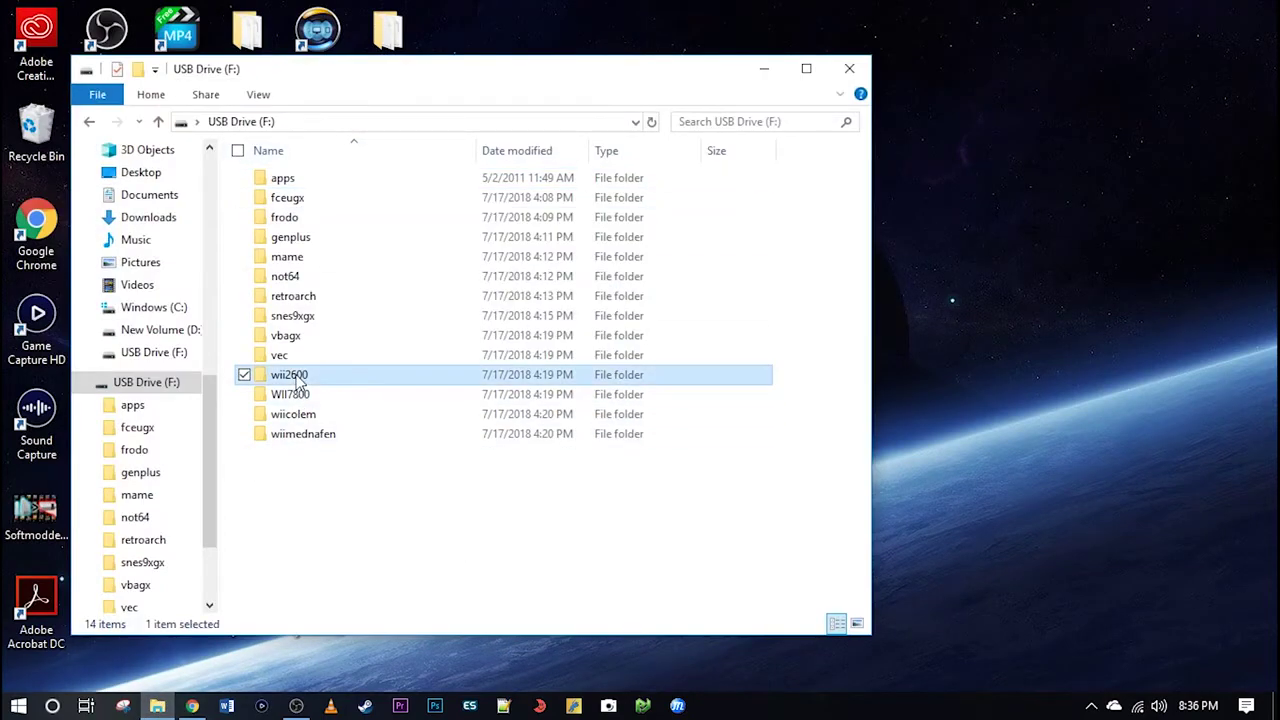
click(297, 182)
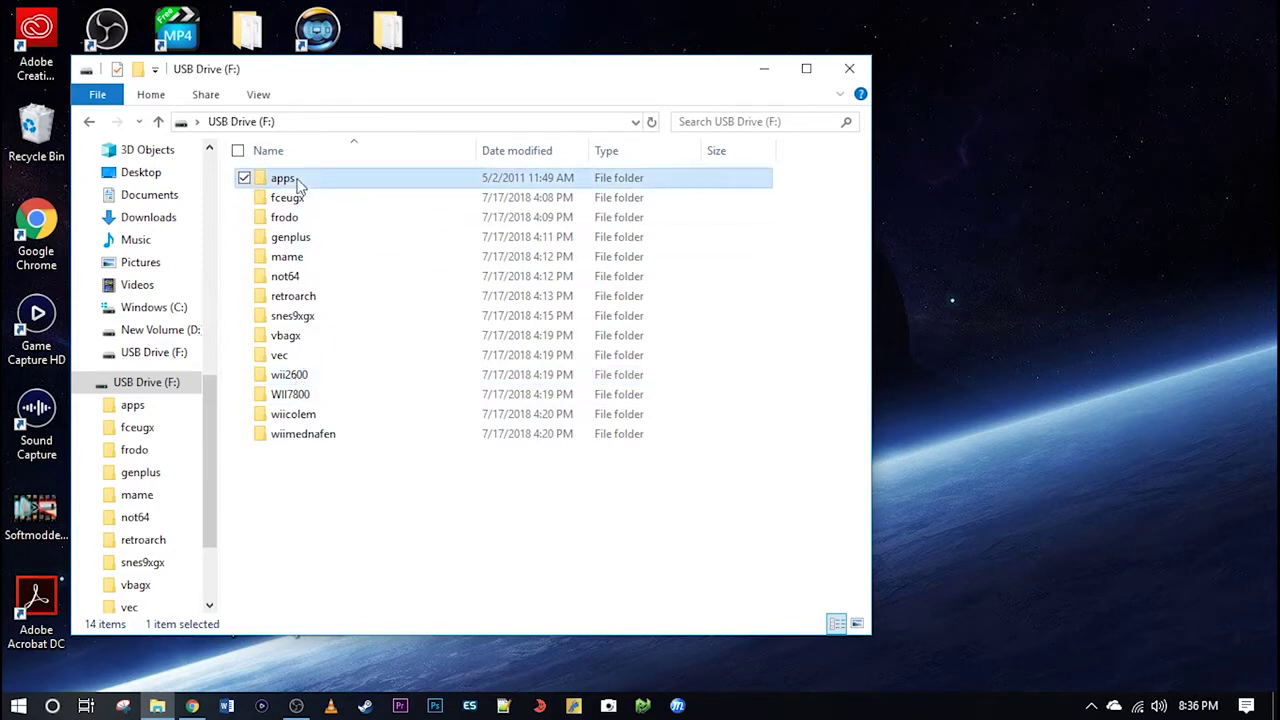
double_click(297, 182)
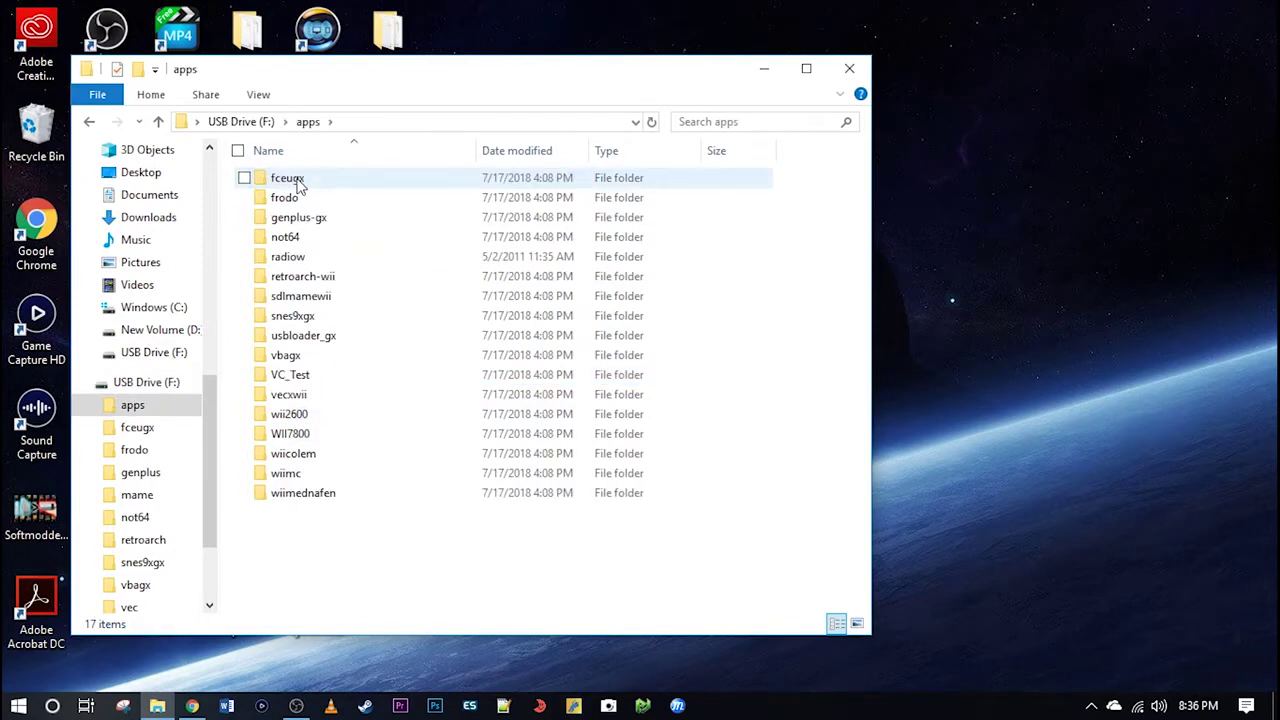
double_click(320, 408)
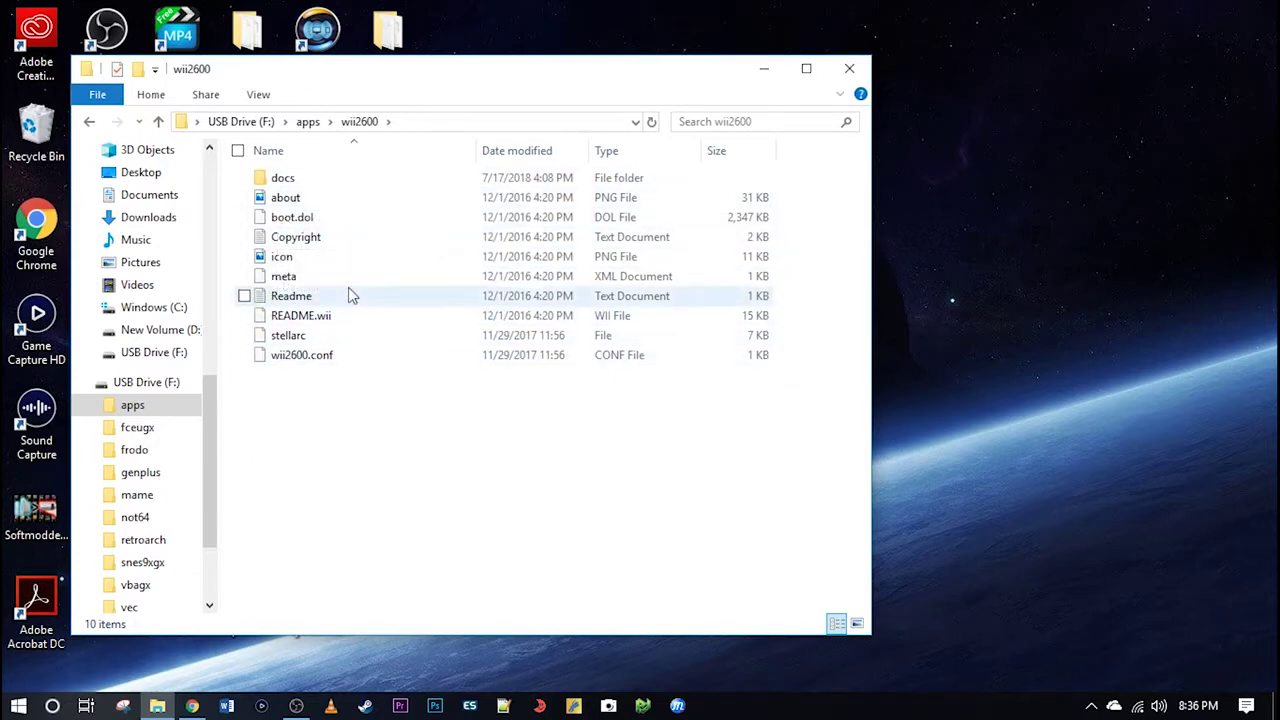
click(283, 180)
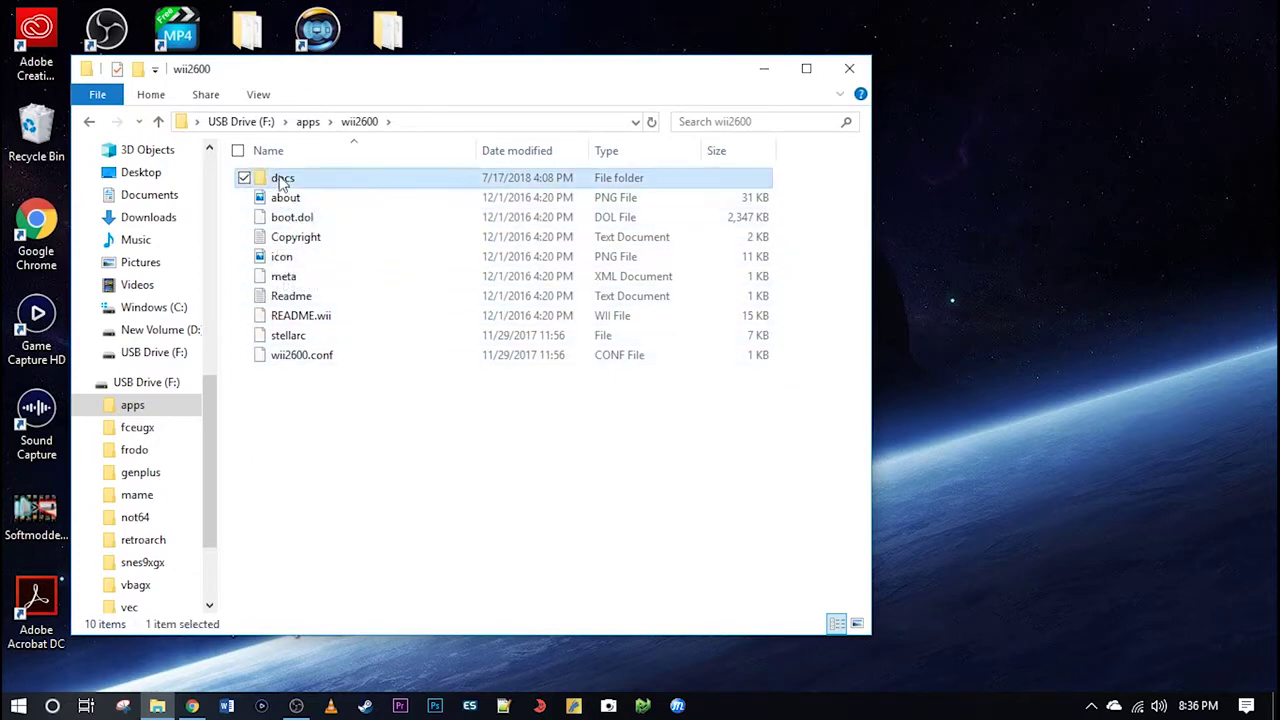
double_click(283, 180)
click(283, 180)
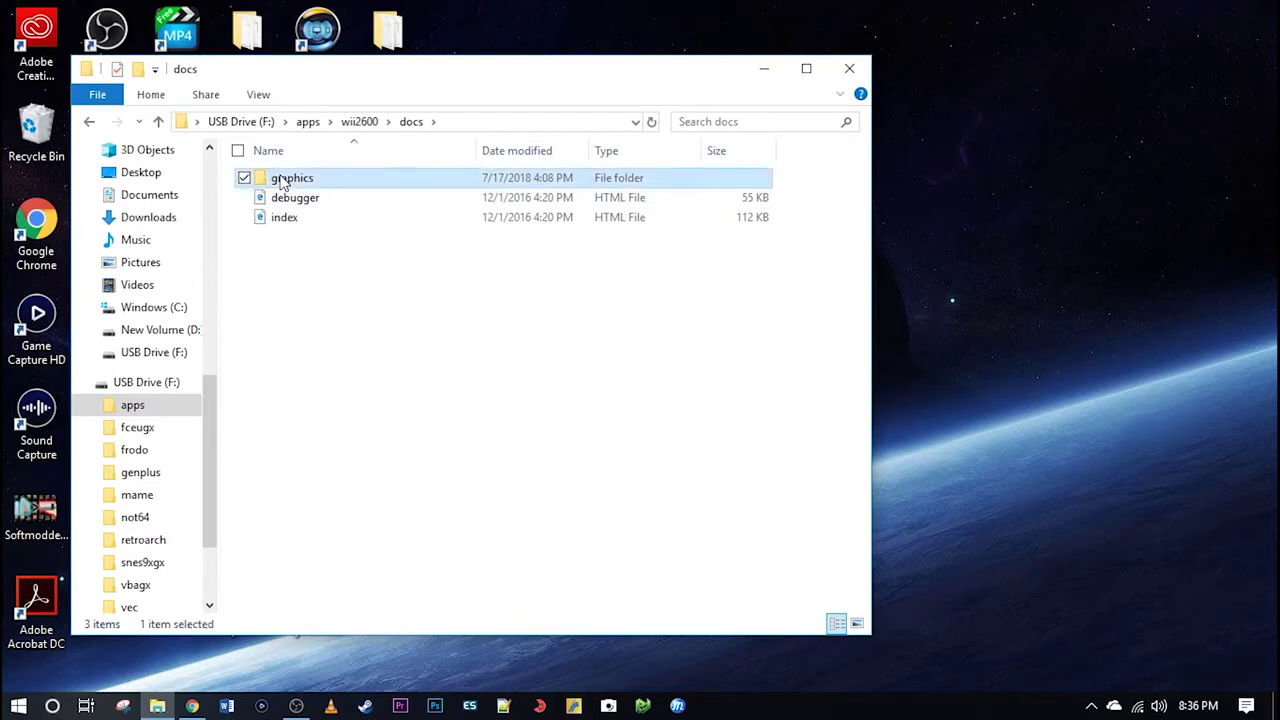
double_click(283, 180)
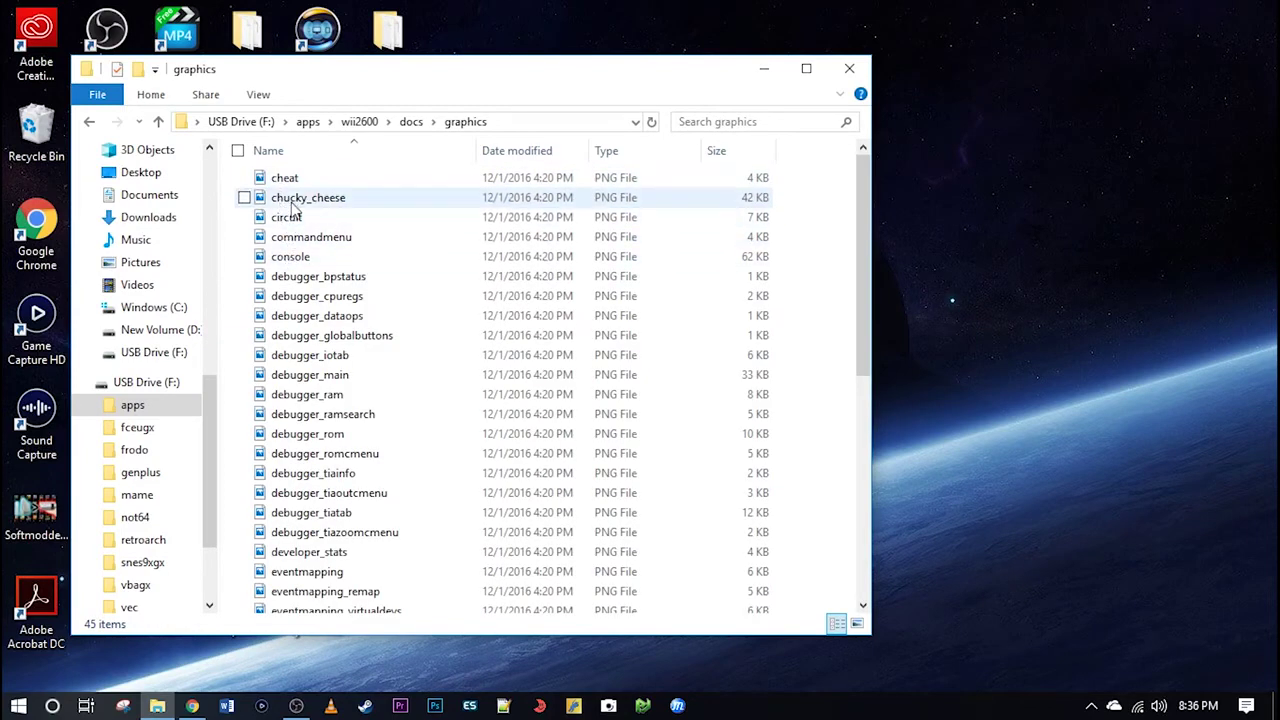
double_click(291, 200)
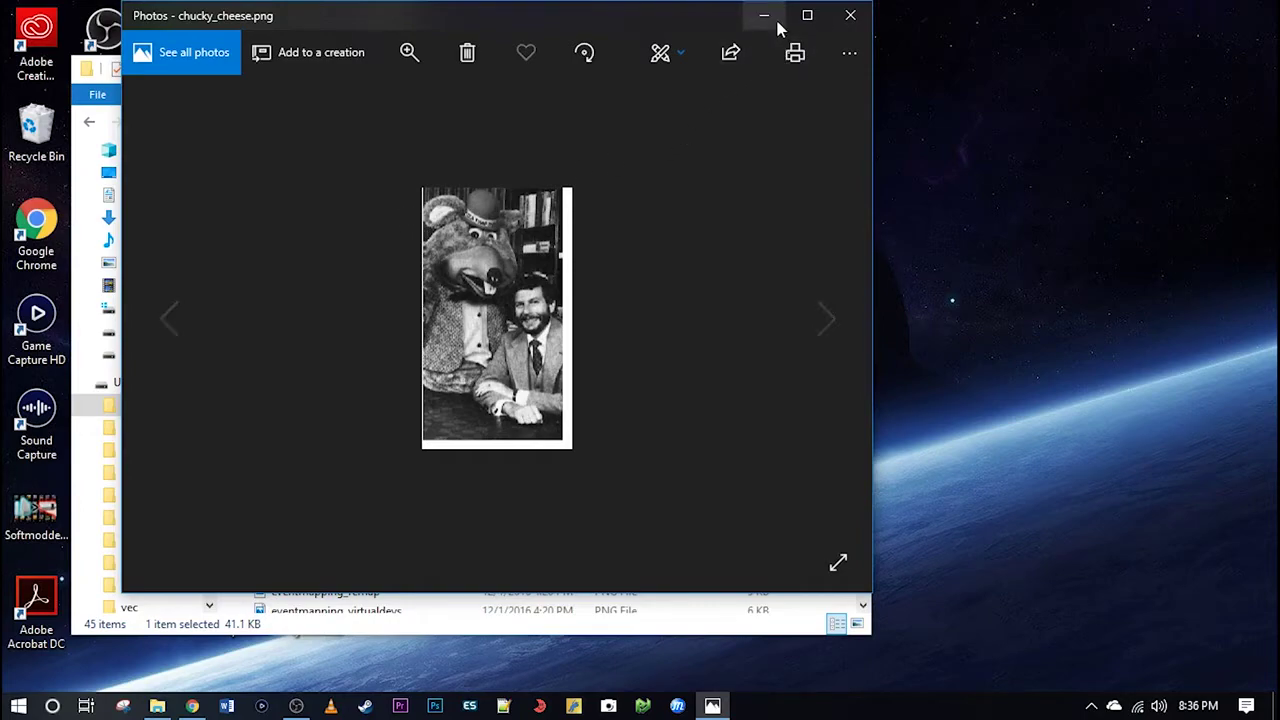
click(850, 15)
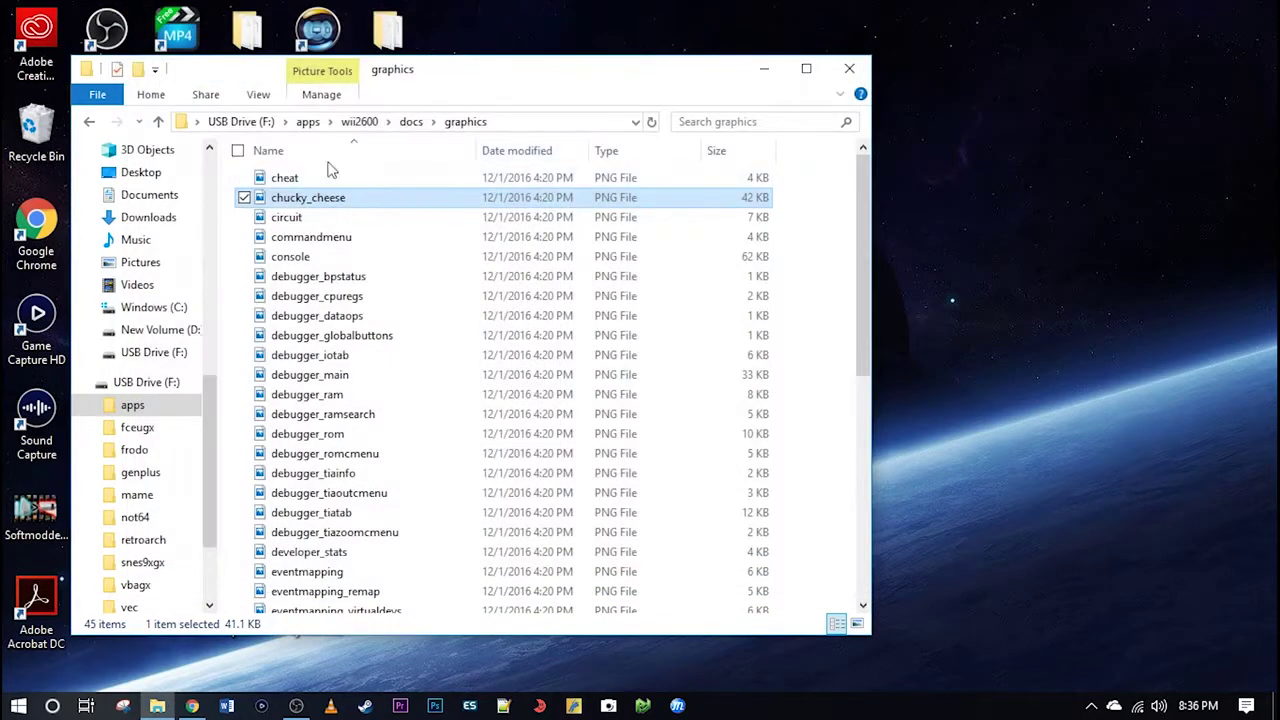
- Go back up to the USB drive root and open its wii2600 folder
click(159, 121)
click(159, 121)
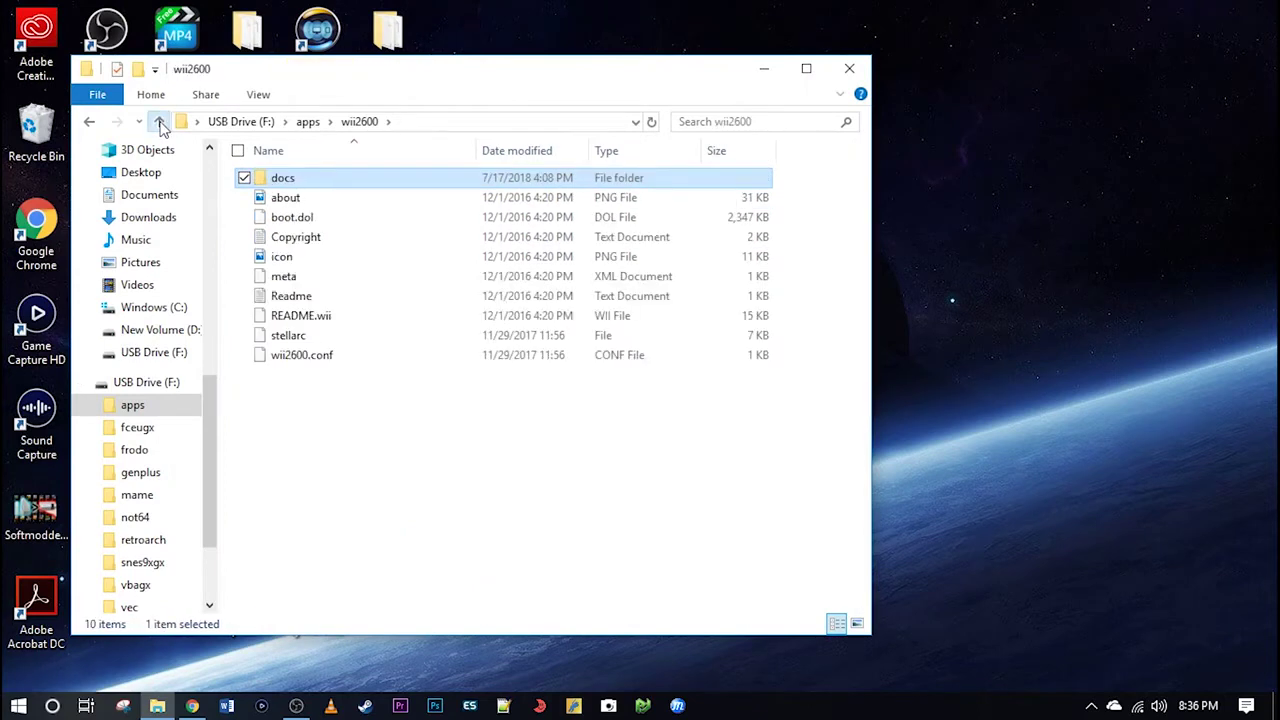
click(159, 121)
click(157, 121)
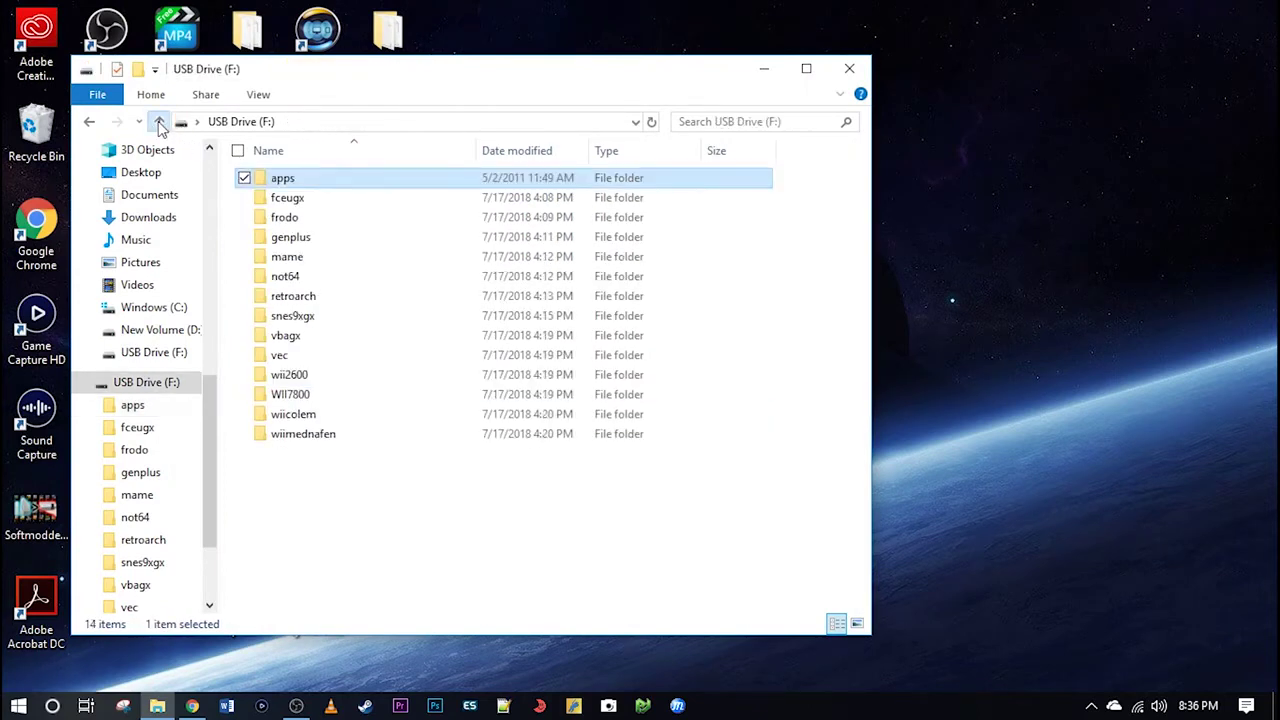
click(292, 378)
double_click(291, 380)
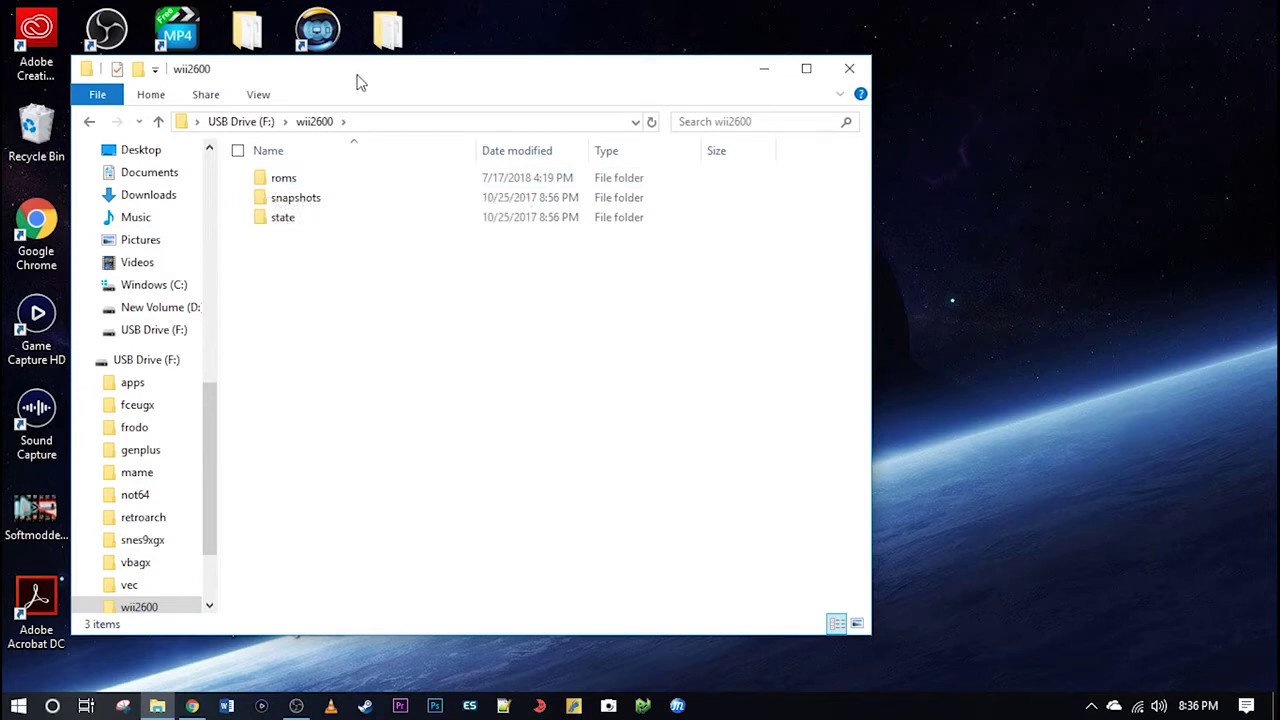
- Reposition the Explorer window, return to the drive root, and minimize Explorer
drag(360, 82, 578, 110)
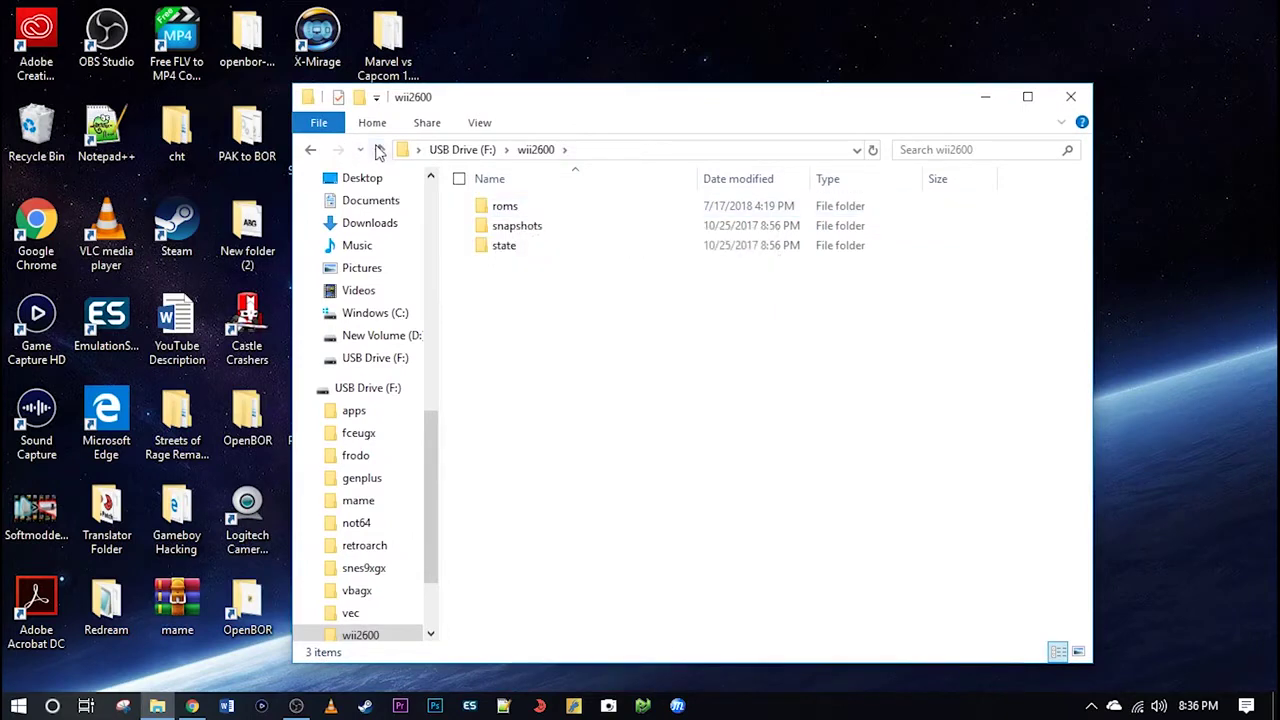
click(380, 151)
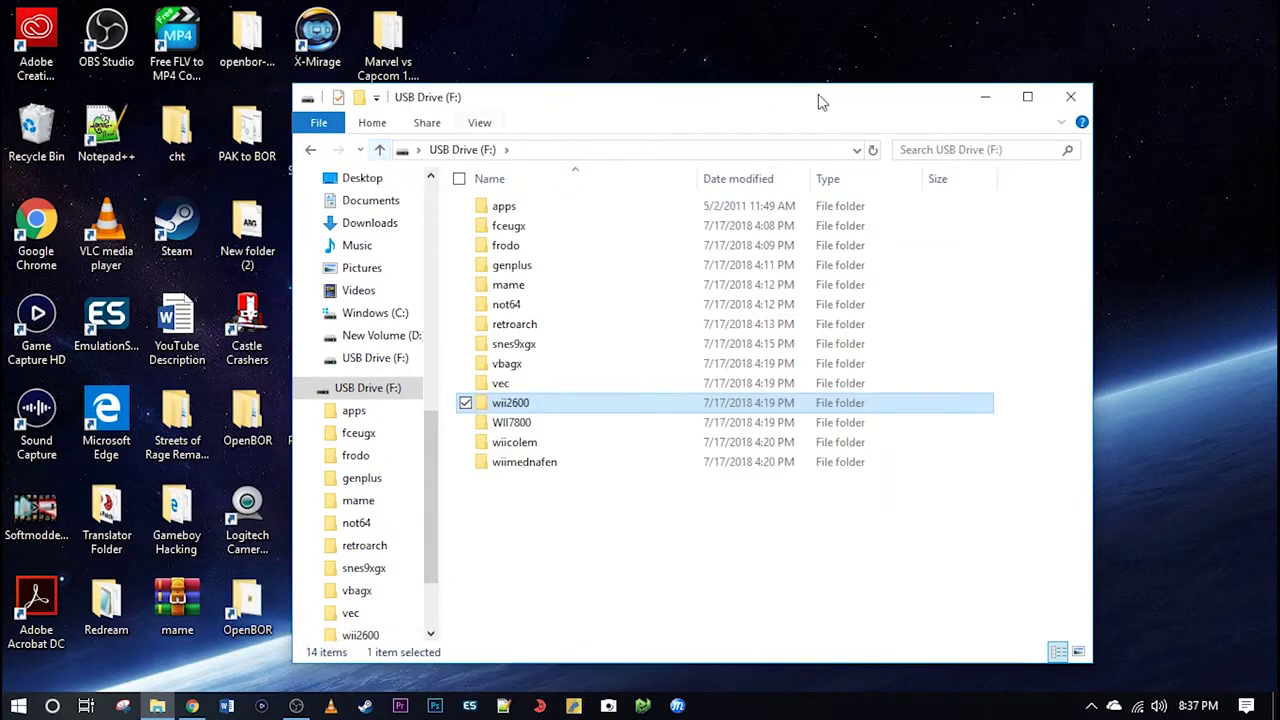
click(982, 97)
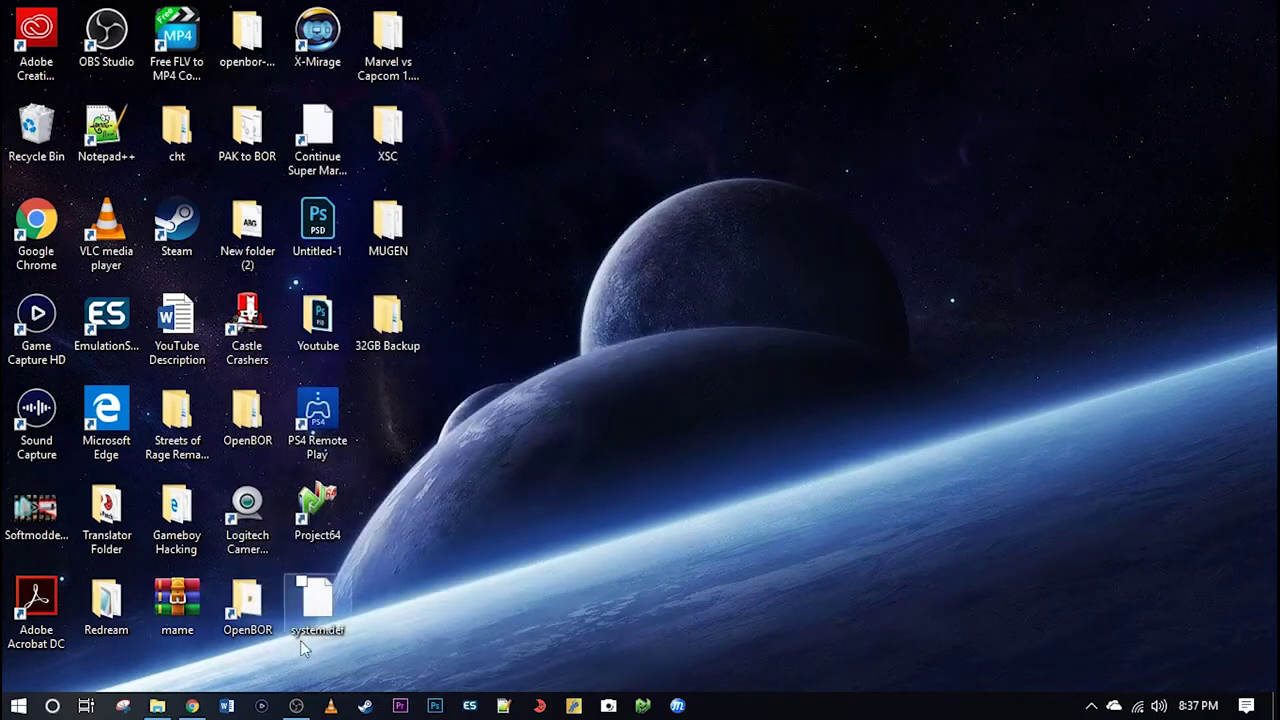
click(193, 707)
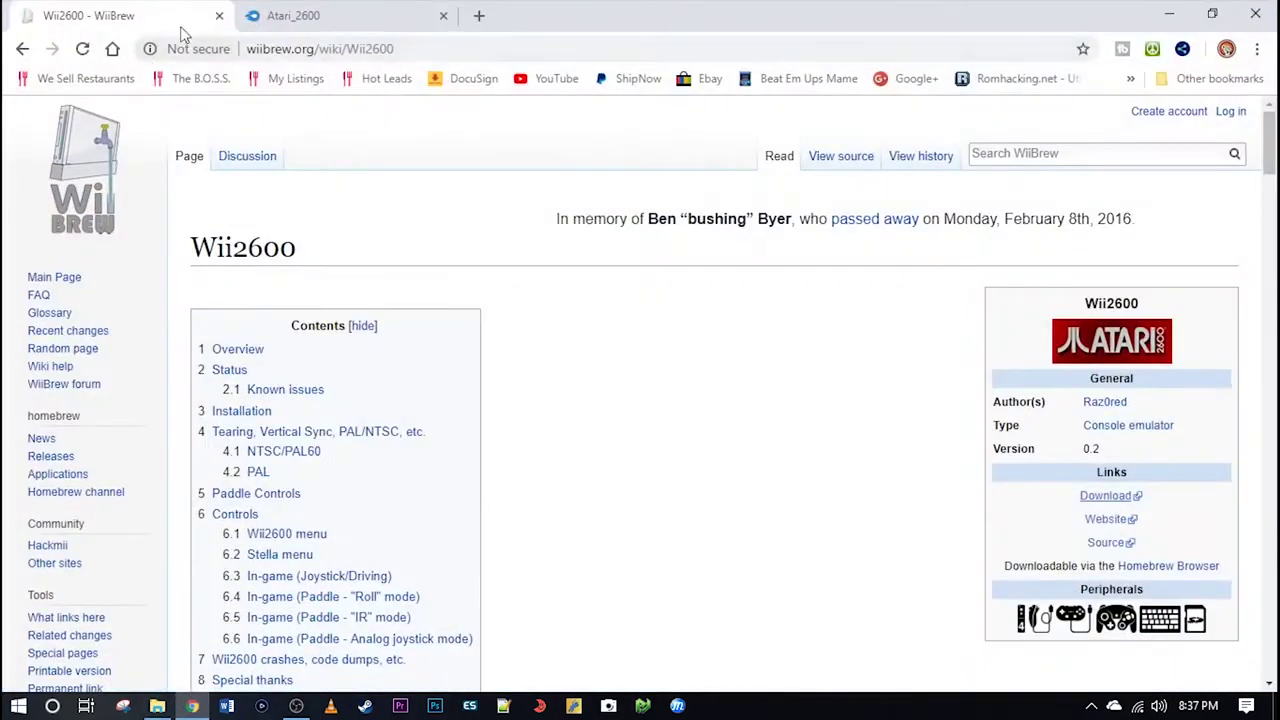
click(300, 18)
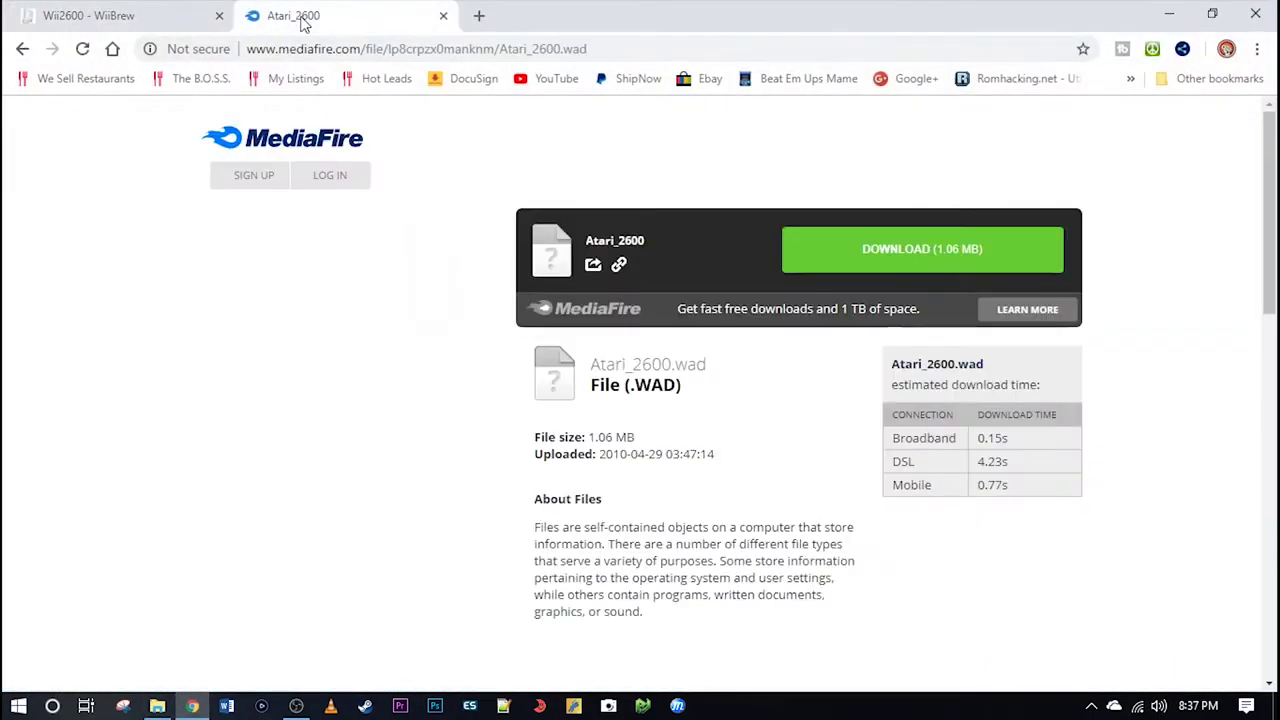
click(1170, 14)
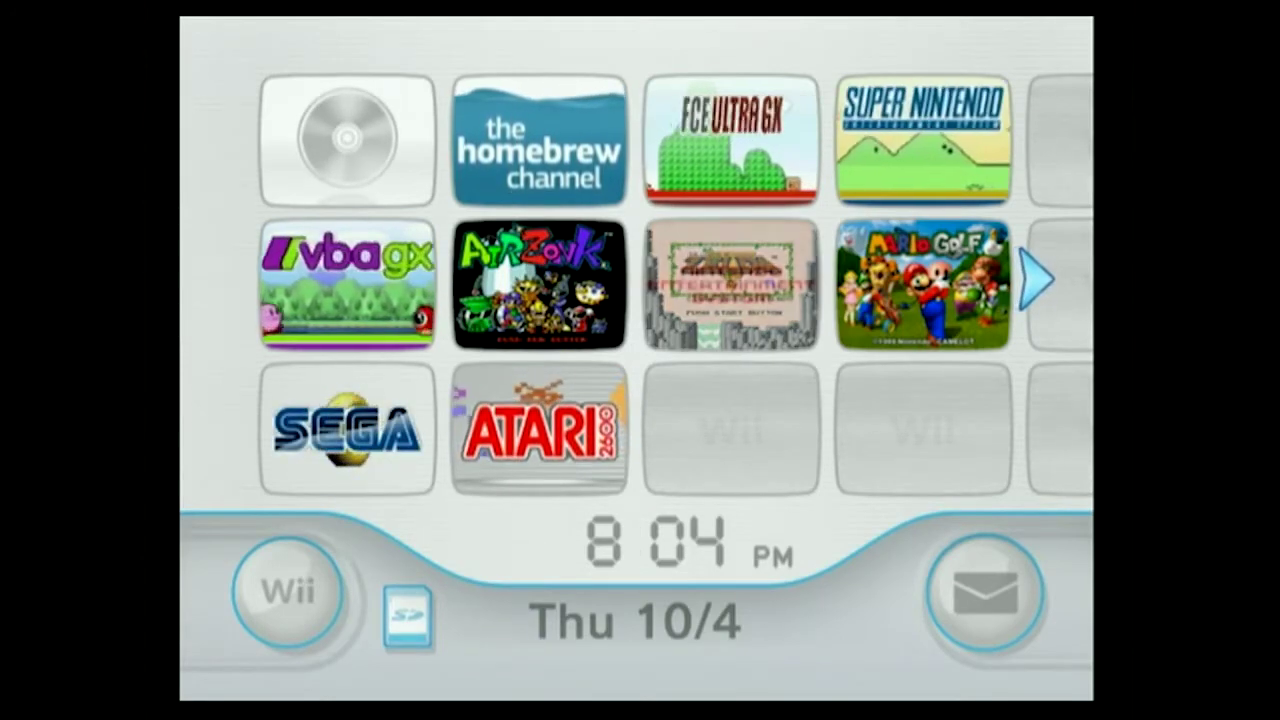
- Select the Atari 2600 Channel tile and choose Start on its preview screen
click(540, 465)
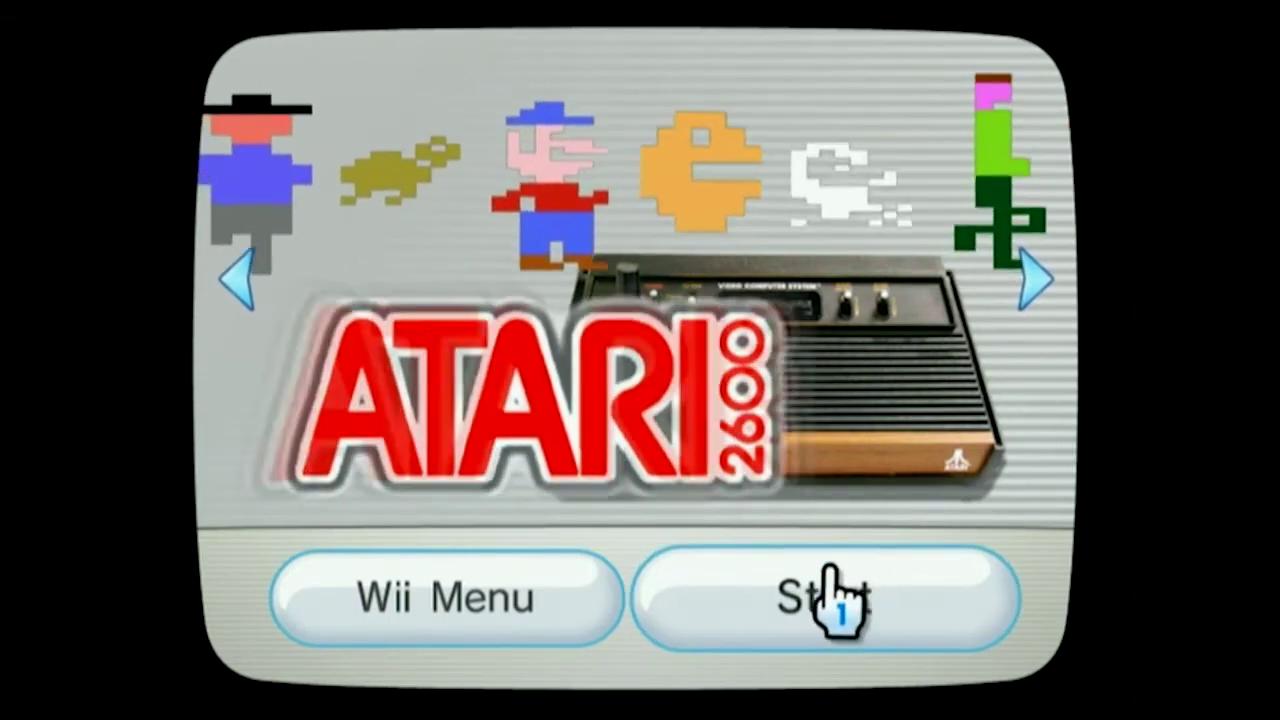
click(770, 600)
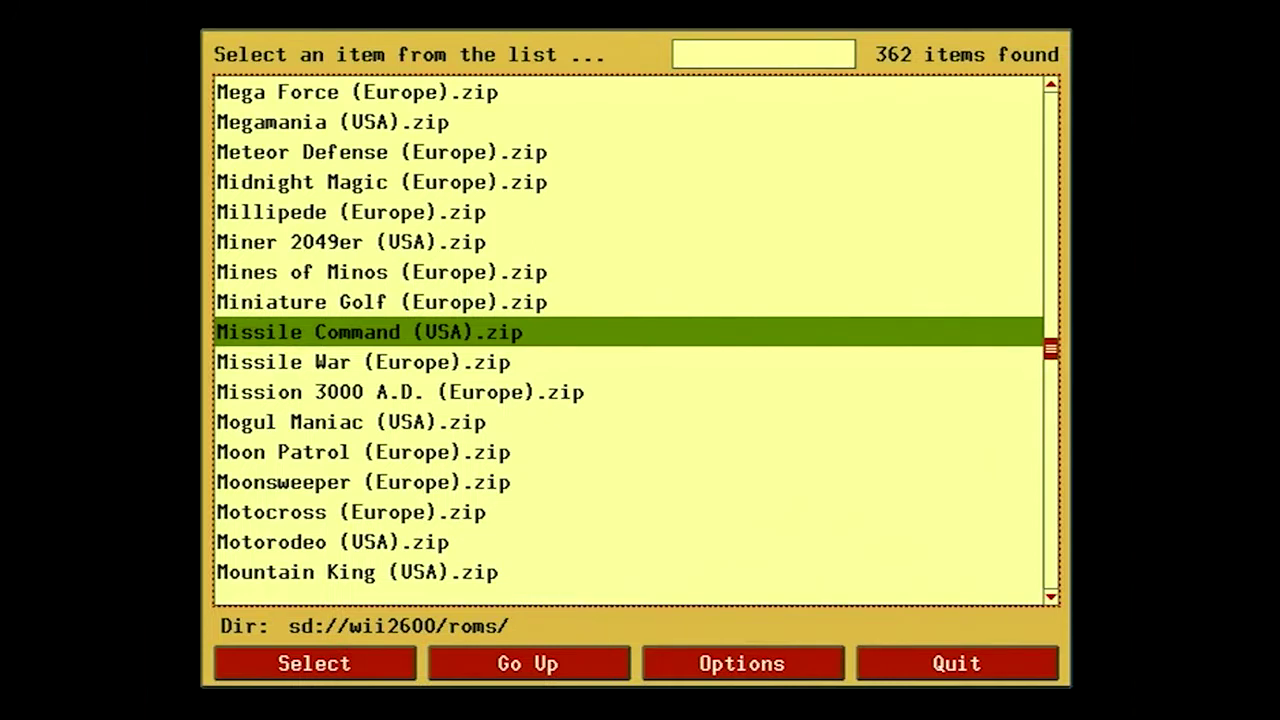
- Scroll the sd://wii2600/roms/ list between Bobby is Going Home and Zaxxon (Europe).zip
key(Up)
key(Up)
key(Up)
key(Up)
key(Up)
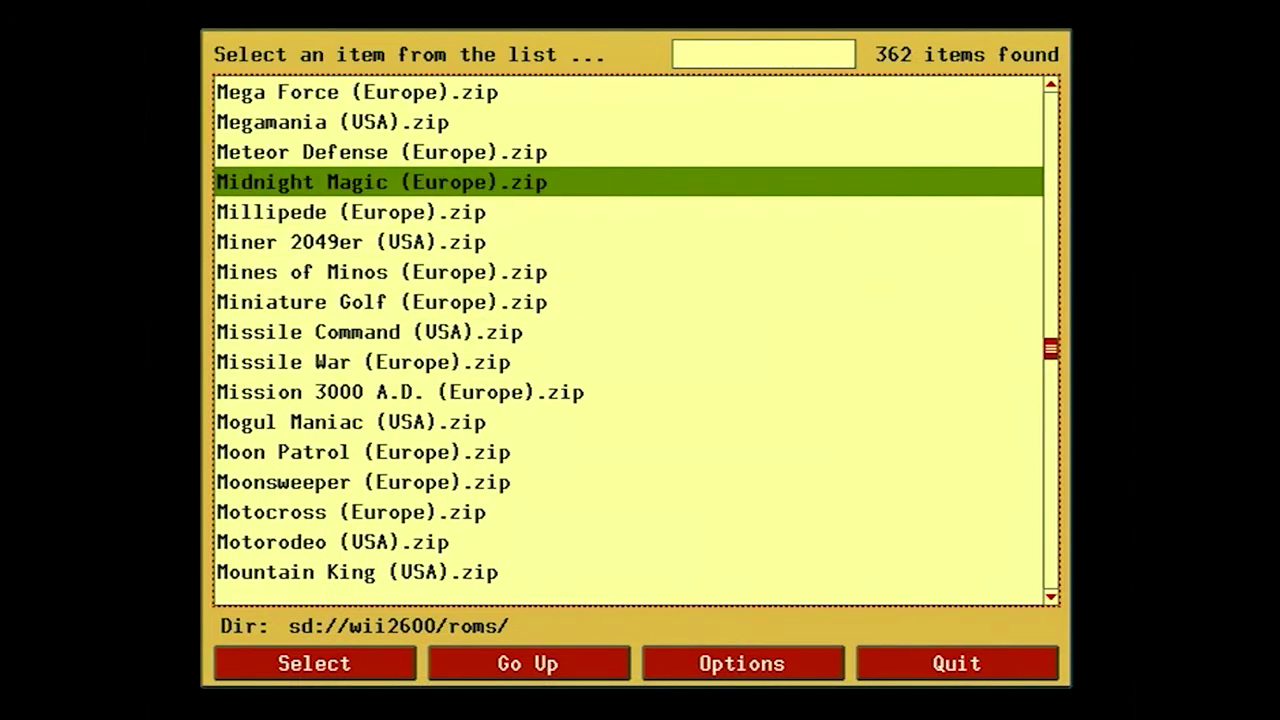
key(Down)
key(Down)
key(Down)
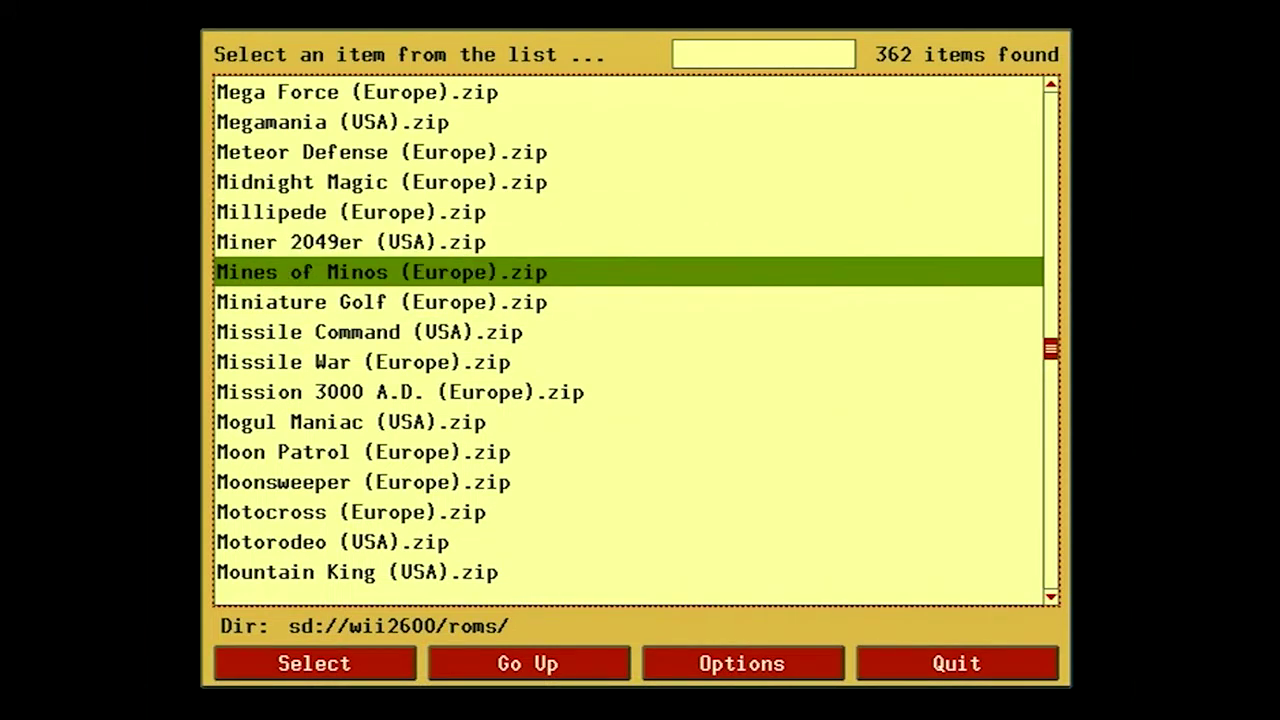
key(Up)
key(Up)
key(Up)
key(Up)
key(Up)
key(Up)
key(Up)
key(Up)
key(Up)
key(Up)
key(Up)
key(Up)
key(Up)
key(Up)
key(Up)
key(Up)
key(Up)
key(Up)
key(Up)
key(Up)
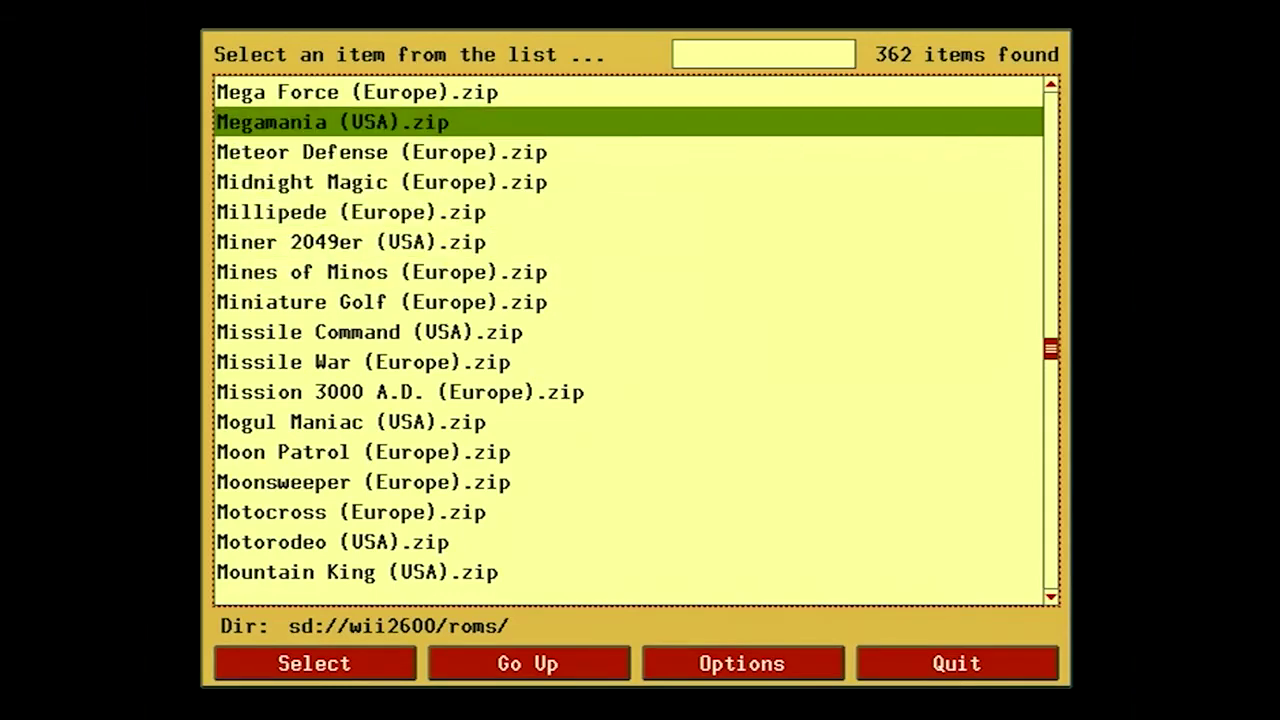
key(Up)
key(Up)
key(Up)
key(Up)
key(Up)
key(Up)
key(Up)
key(Up)
key(Up)
key(Up)
key(Up)
key(Up)
key(Up)
key(Up)
key(Up)
key(Up)
key(Up)
key(Up)
key(Up)
key(Up)
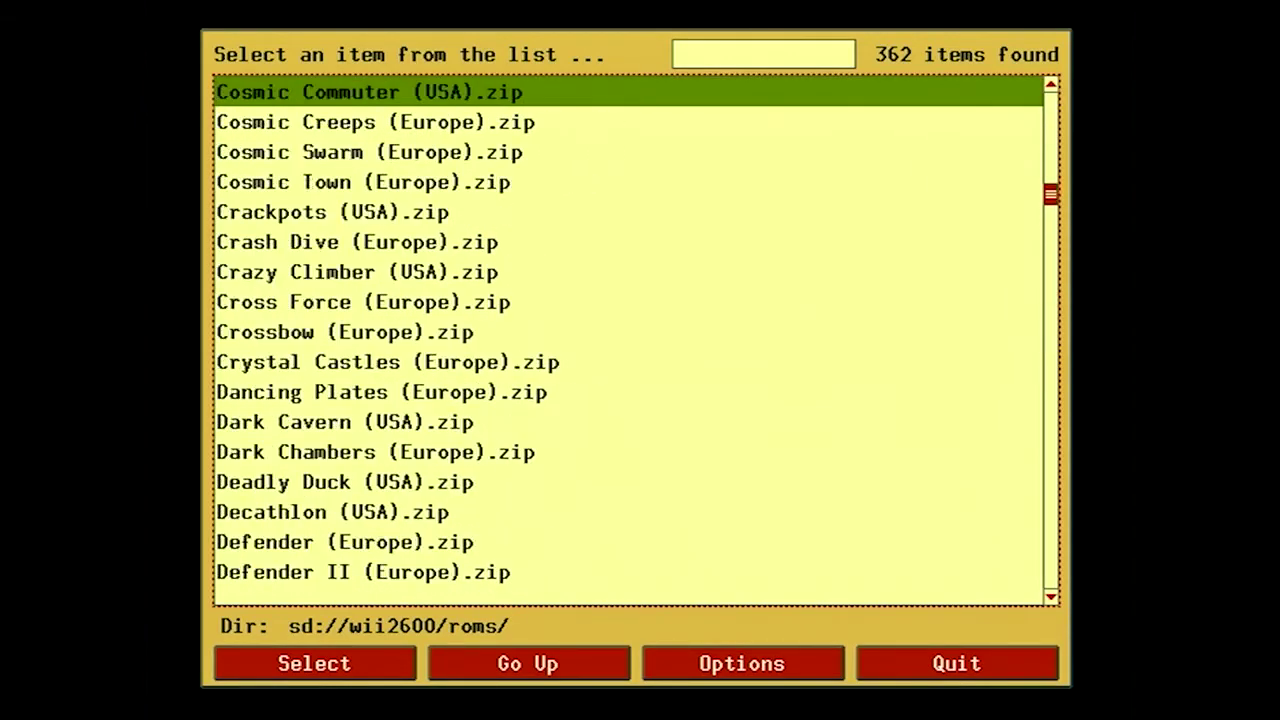
key(Down)
key(Down)
key(Down)
key(Down)
key(Down)
key(Down)
key(Down)
key(Down)
key(Down)
key(Down)
key(Down)
key(Down)
key(Down)
key(Down)
key(Down)
key(Down)
key(Down)
key(Down)
key(Down)
key(Down)
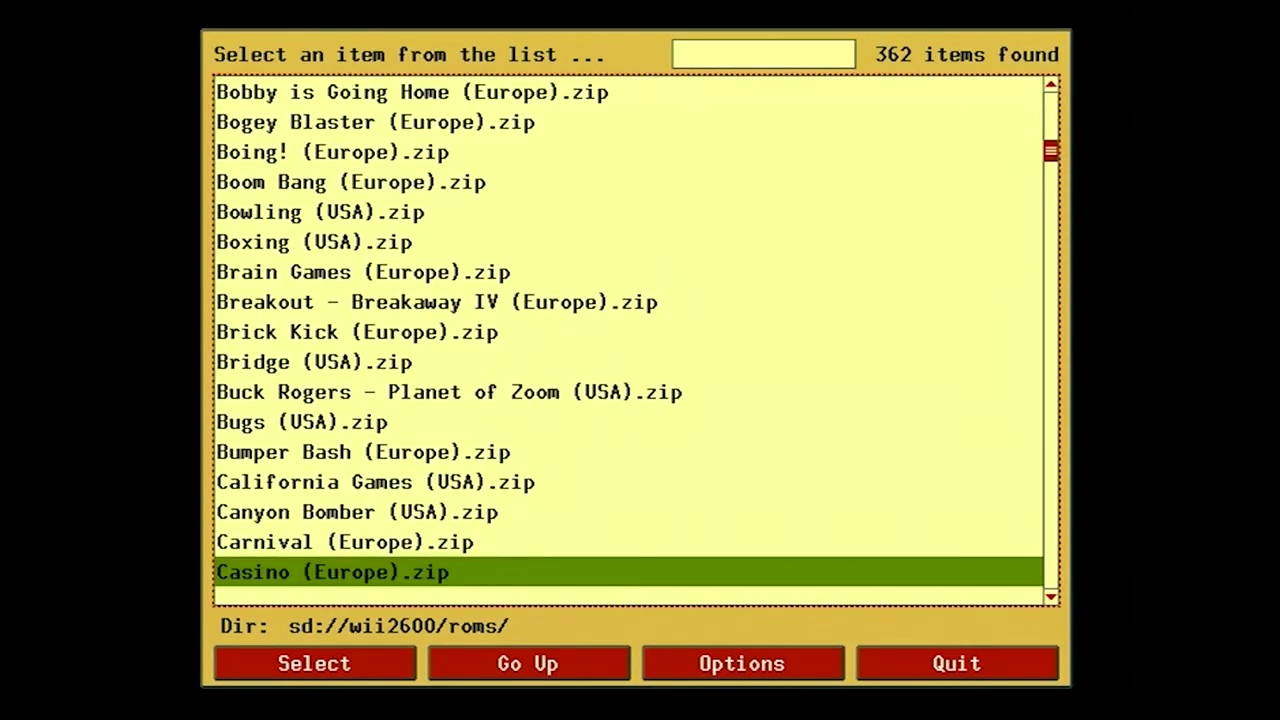
key(Down)
key(Down)
key(Down)
key(Down)
key(Down)
key(Down)
key(Down)
key(Down)
key(Down)
key(Down)
key(Down)
key(Down)
key(Down)
key(Down)
key(Down)
key(Down)
key(Down)
key(Down)
key(Down)
key(Down)
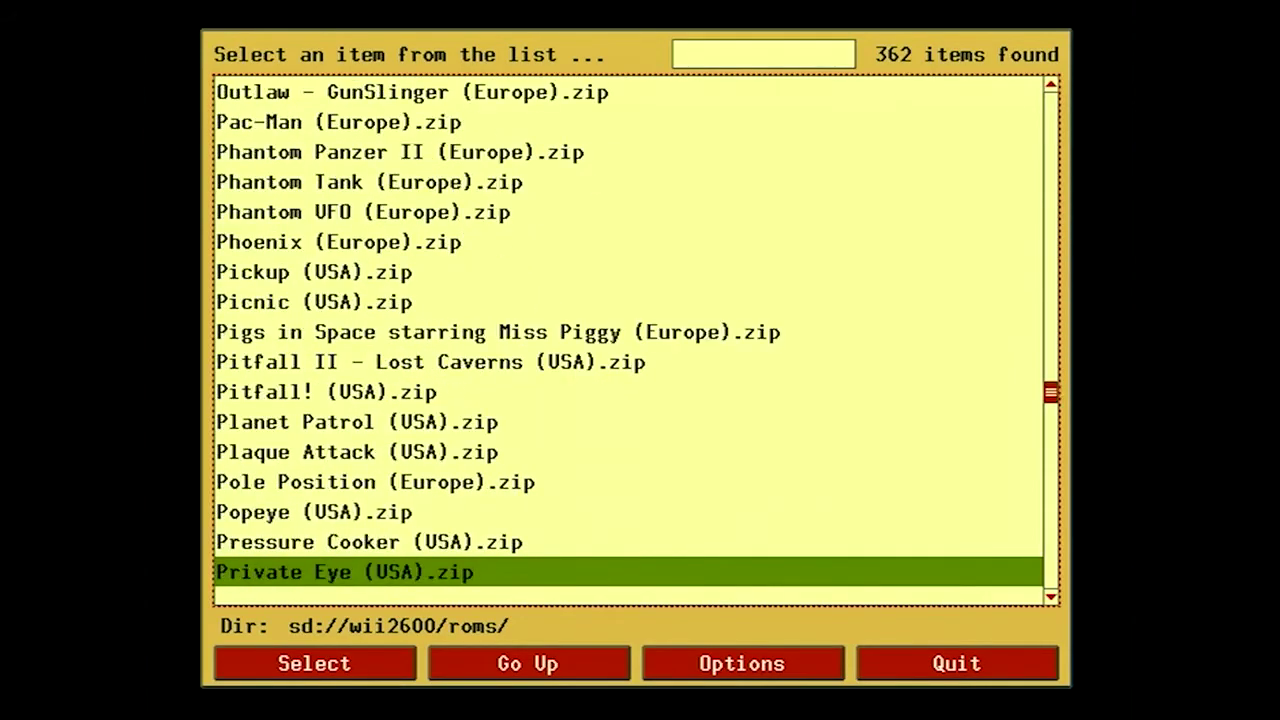
key(Down)
key(Down)
key(Down)
key(Down)
key(Down)
key(Down)
key(Down)
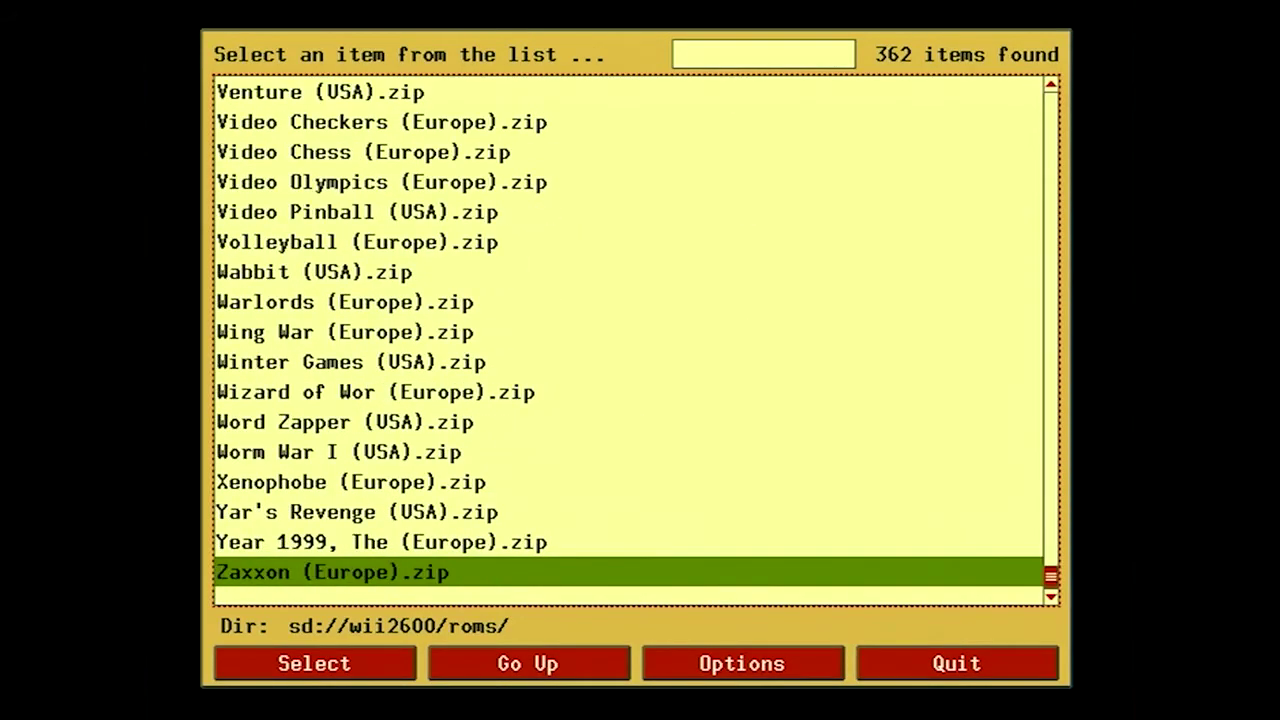
key(Up)
key(Up)
key(Up)
key(Up)
key(Up)
key(Up)
key(Up)
key(Up)
key(Up)
key(Up)
key(Up)
key(Up)
key(Up)
key(Up)
key(Up)
key(Up)
key(Up)
key(Up)
key(Up)
key(Up)
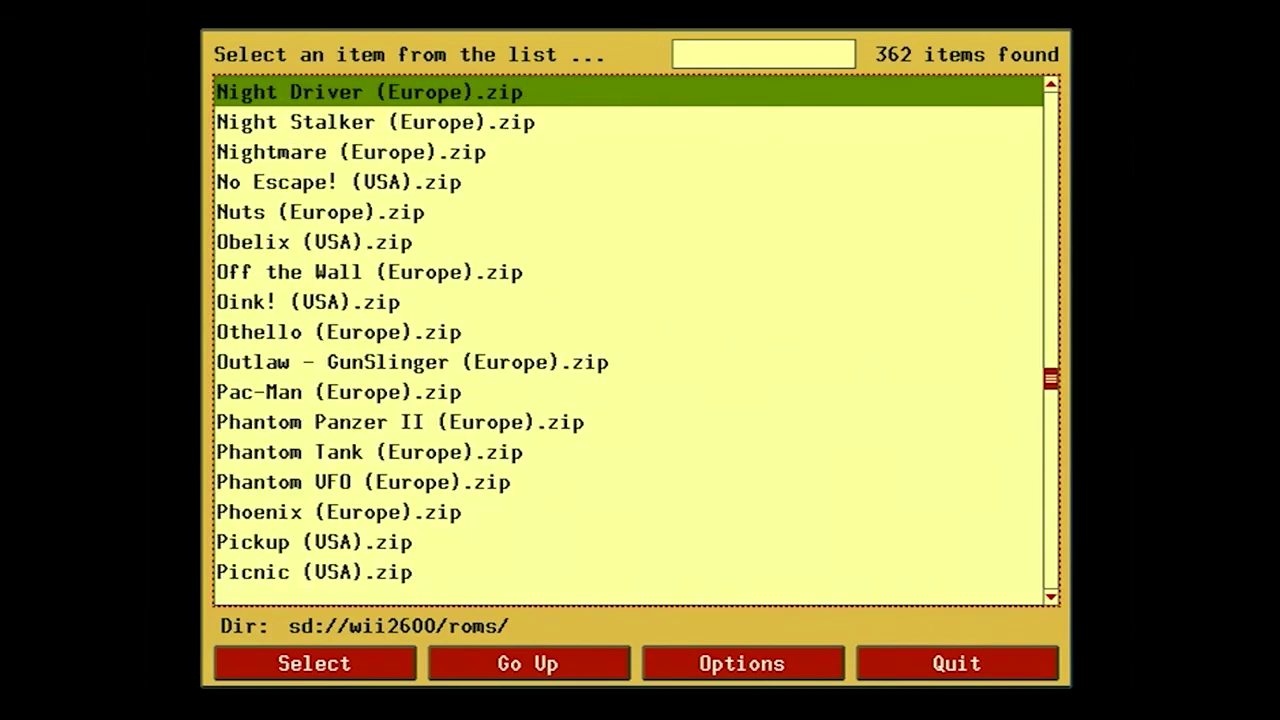
key(Down)
key(Down)
key(Down)
key(Down)
key(Down)
key(Down)
key(Down)
key(Down)
key(Down)
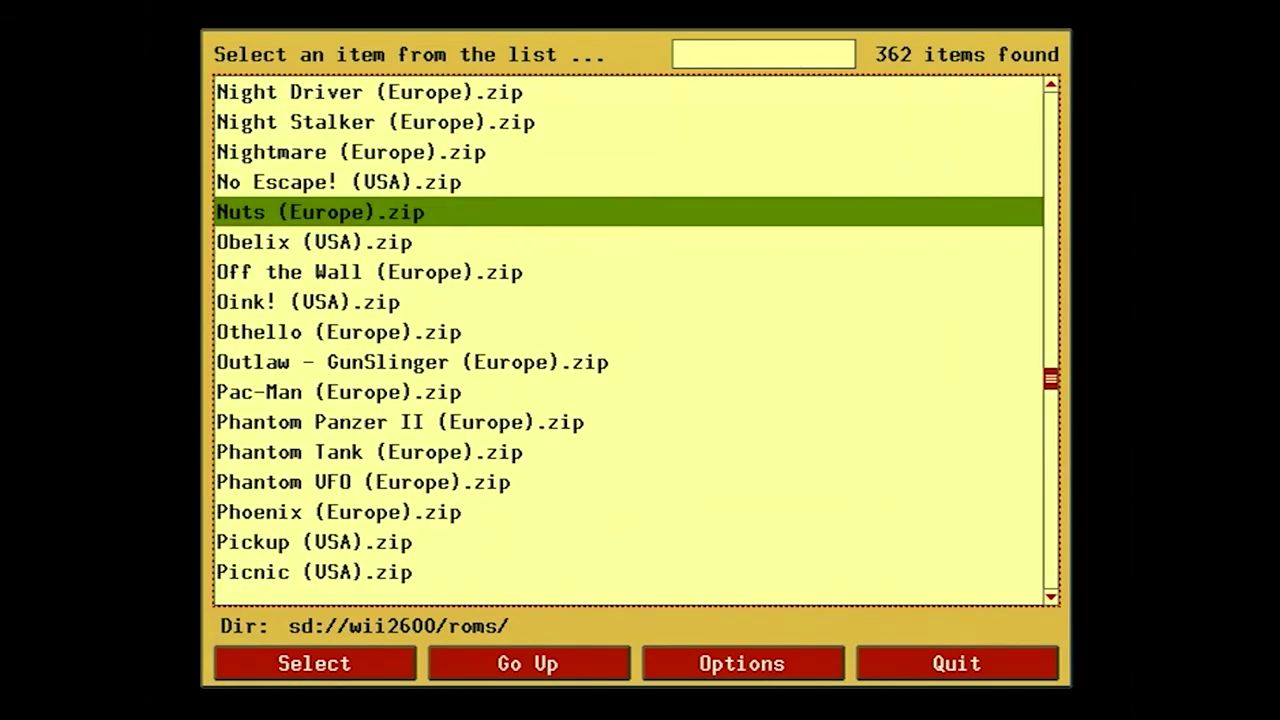
key(Down)
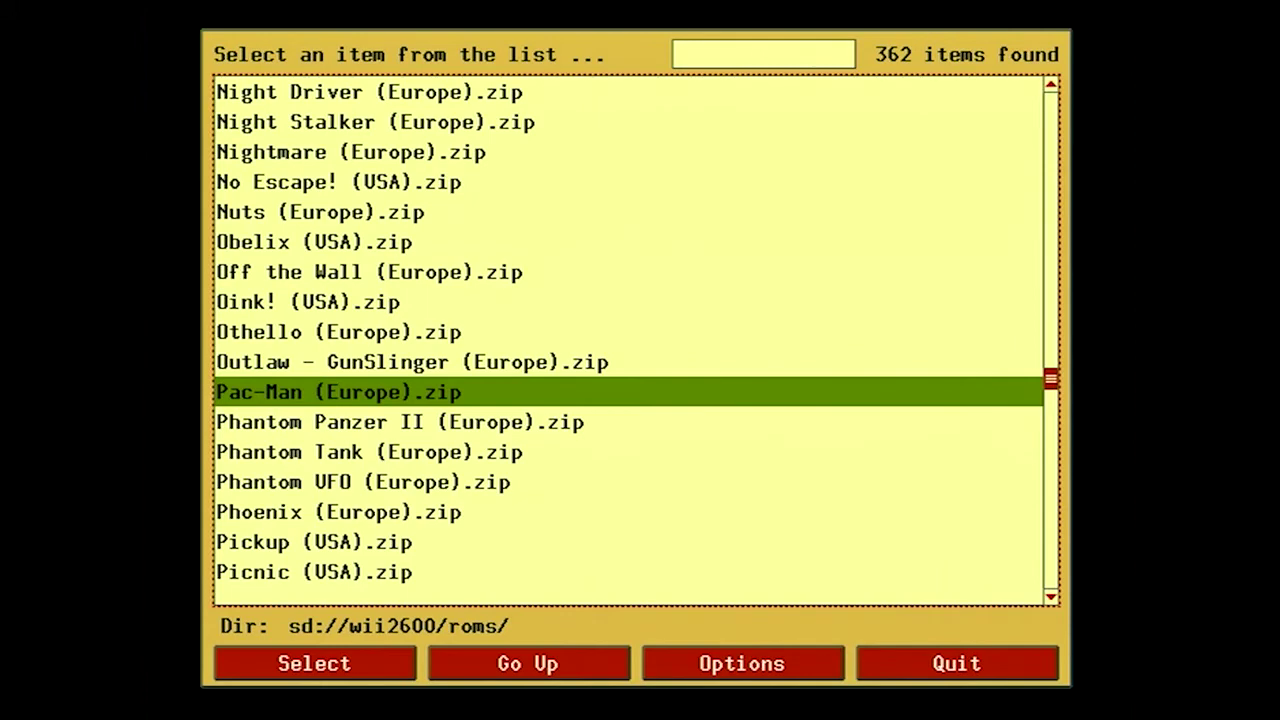
- Page up to Missile Command (USA).zip and load it
key(Page_Up)
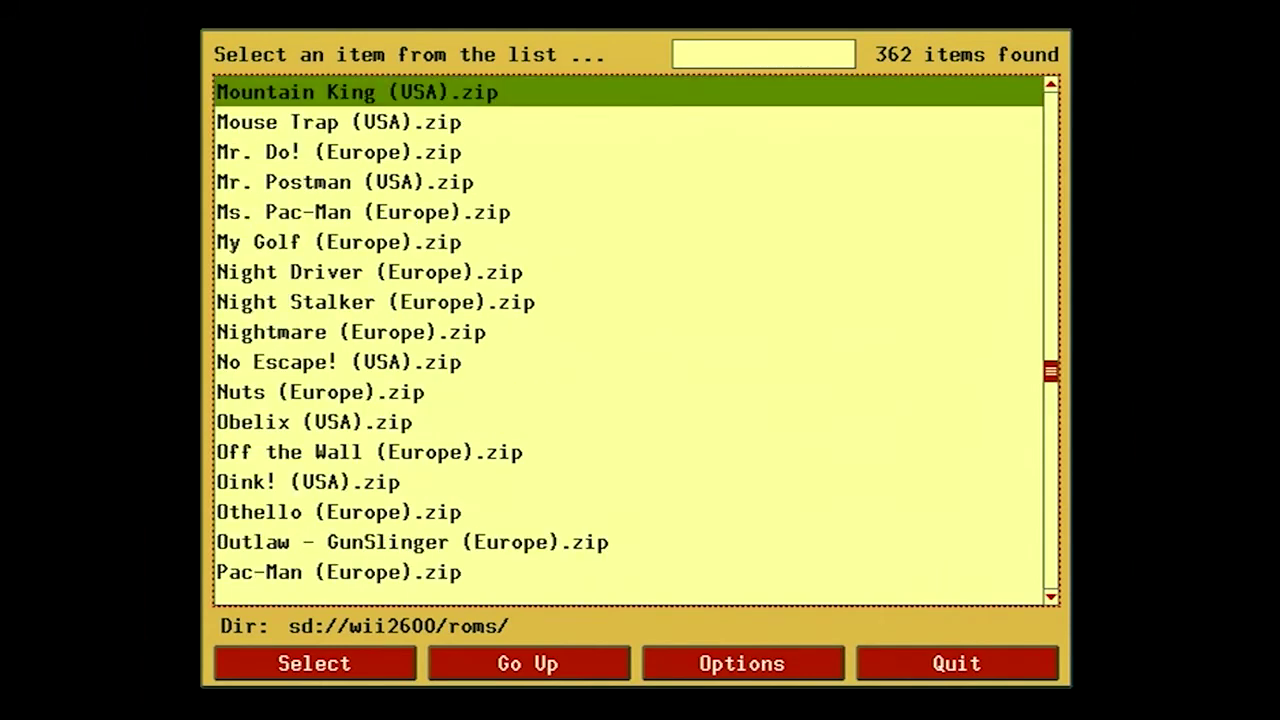
key(Down)
key(Down)
key(Down)
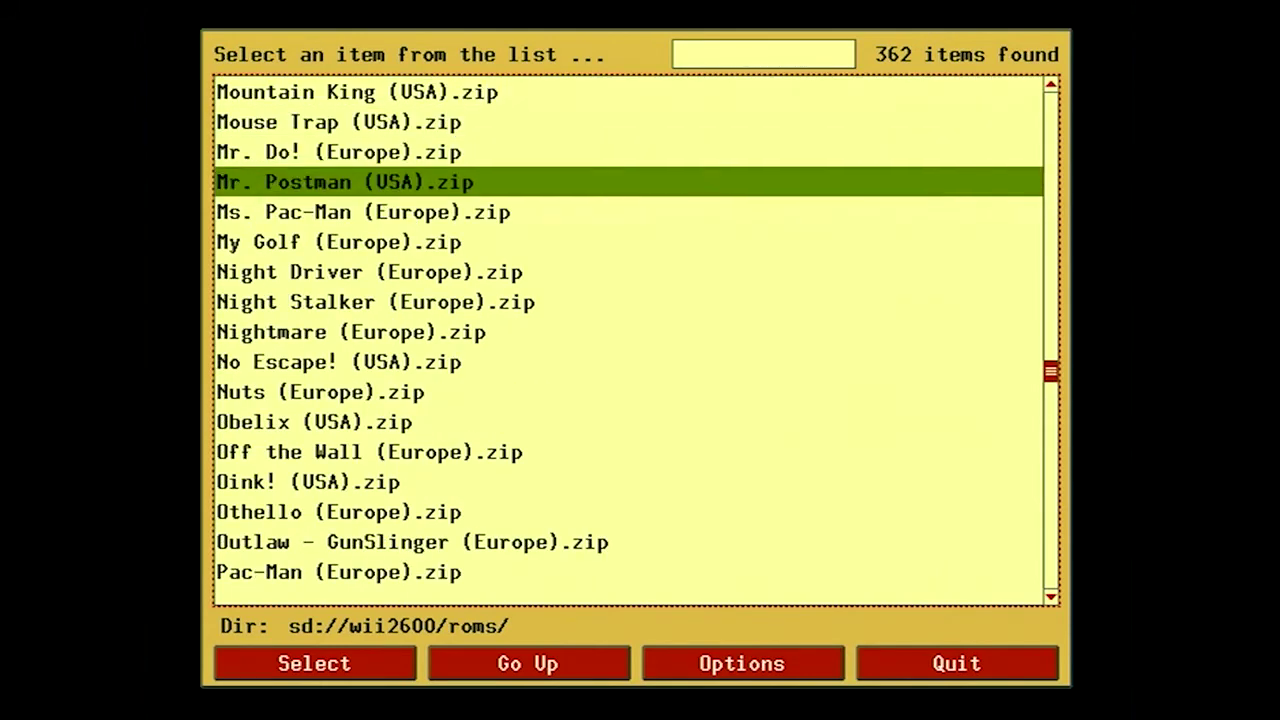
key(Down)
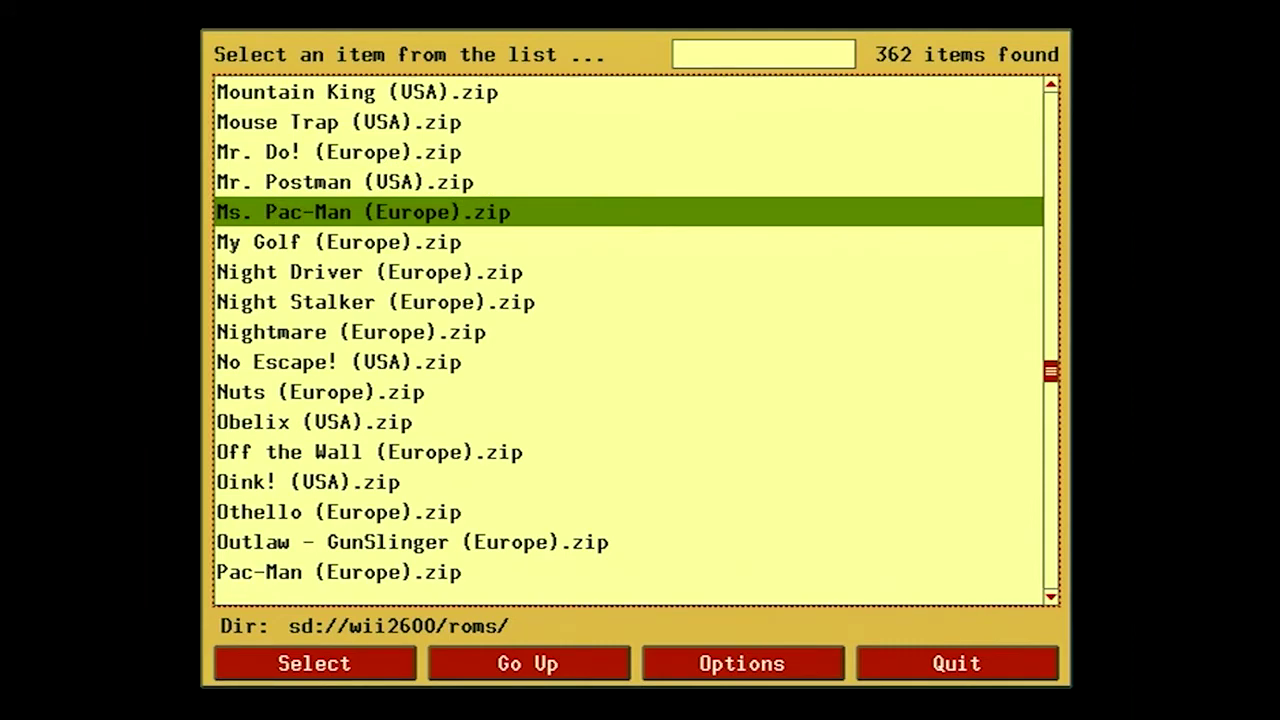
key(Page_Up)
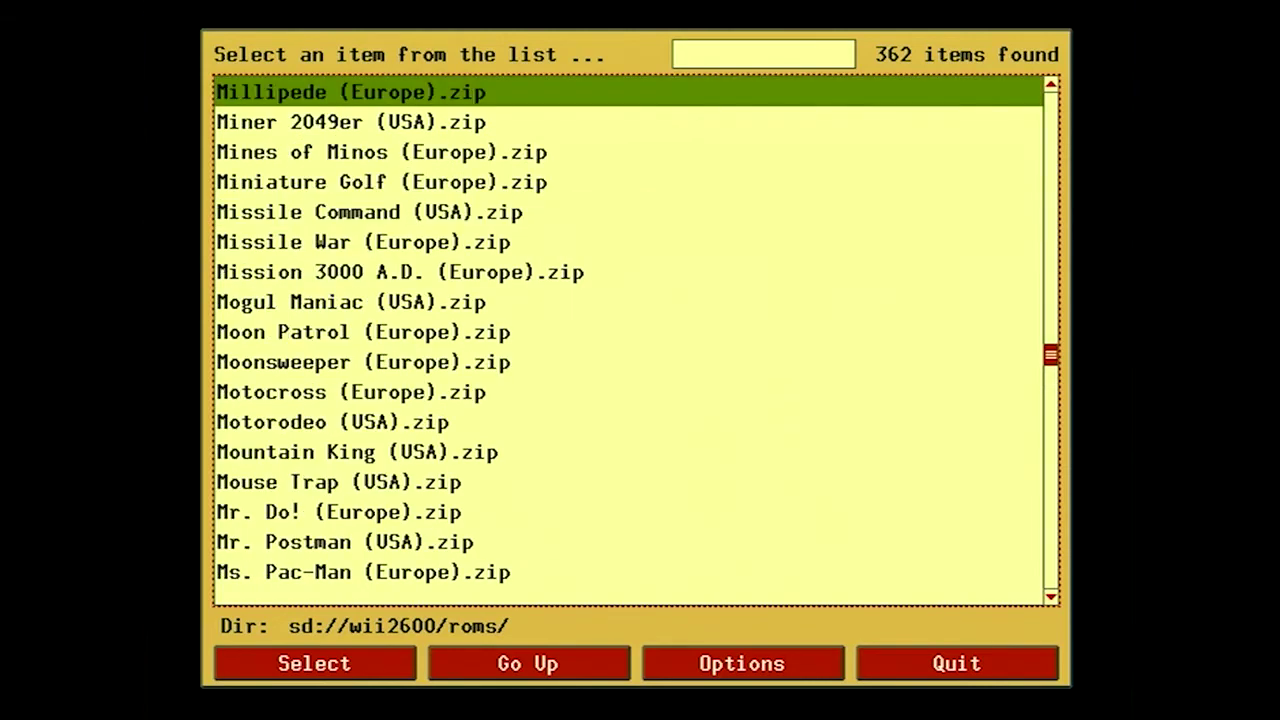
key(Down)
key(Down)
key(Down)
key(Down)
key(Down)
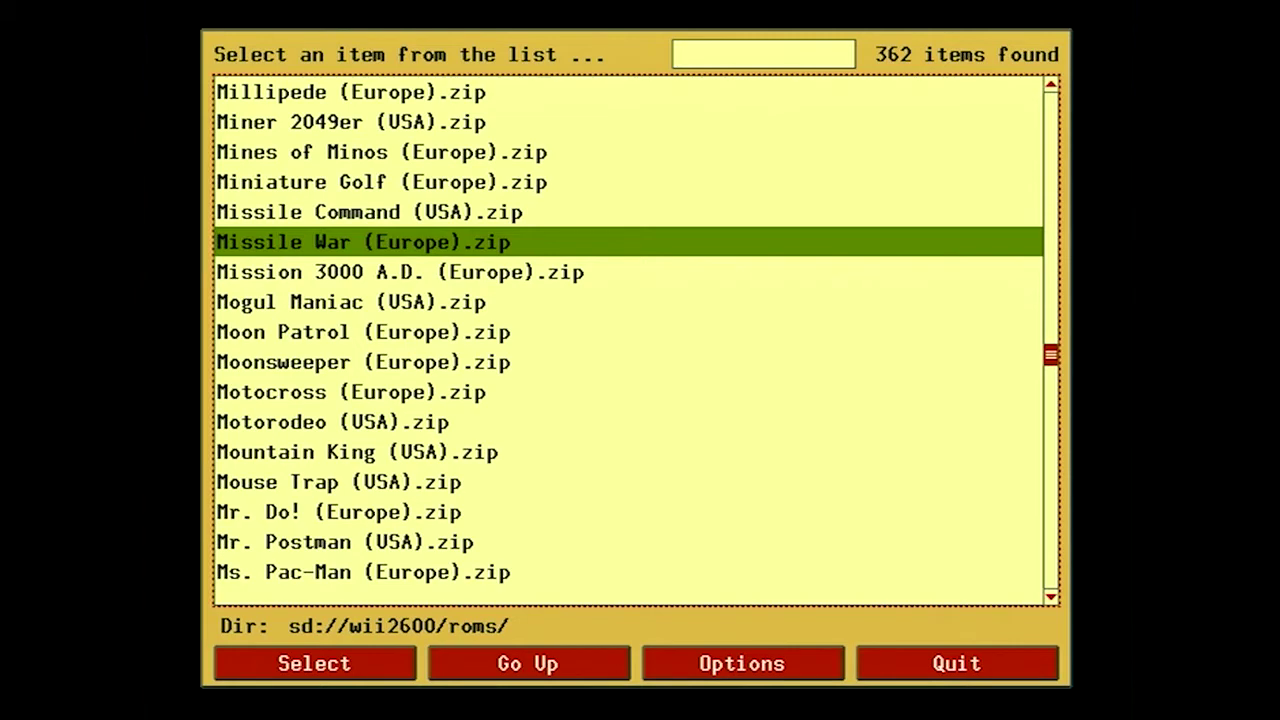
key(Up)
key(Return)
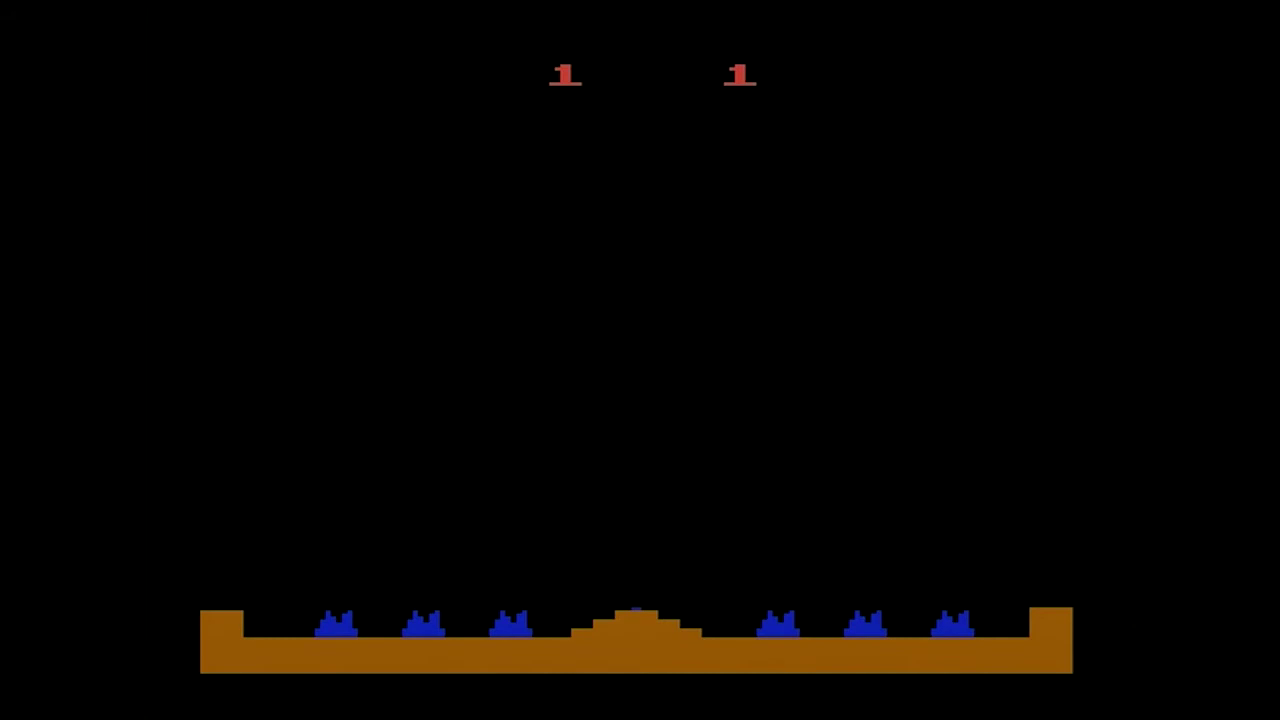
key(F2)
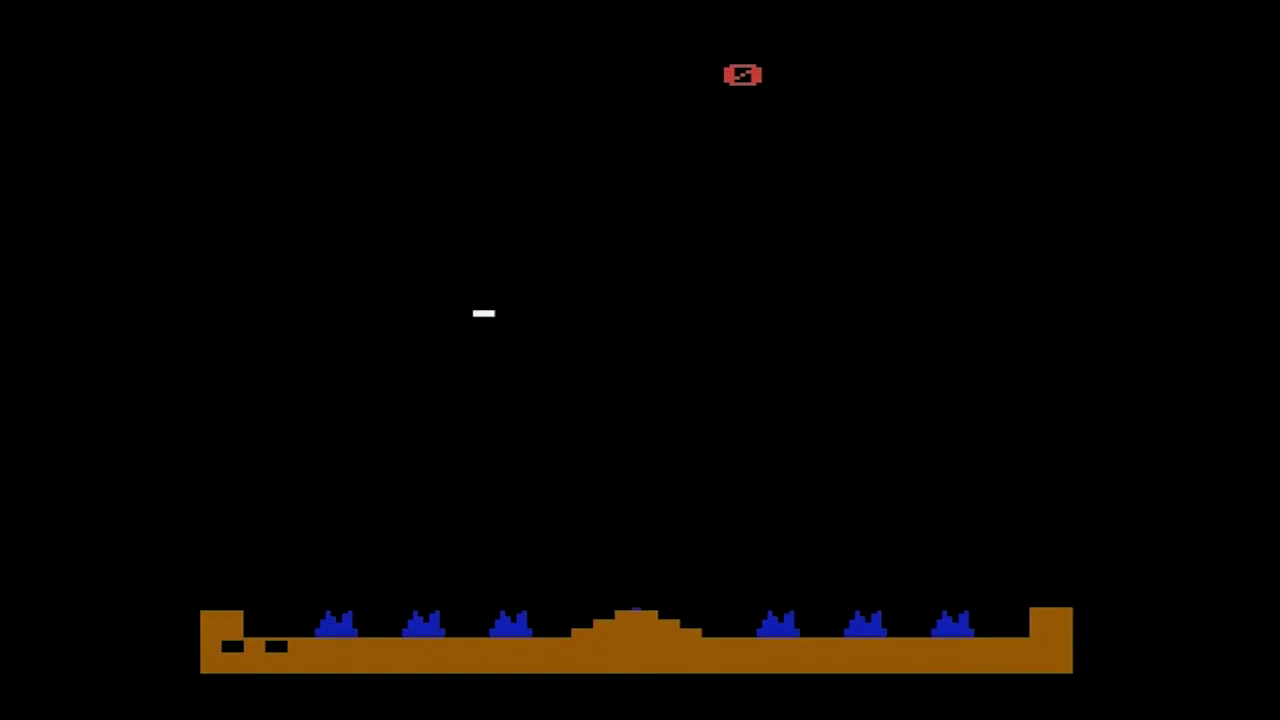
key(backslash)
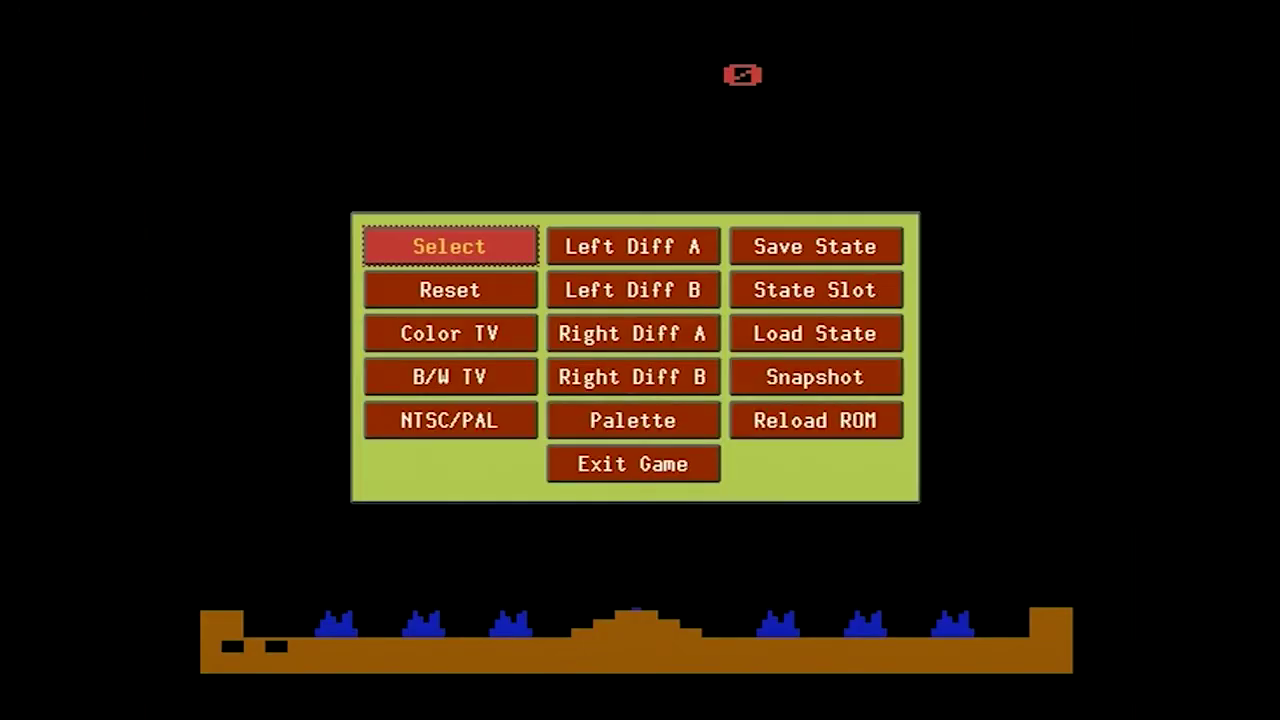
key(Down)
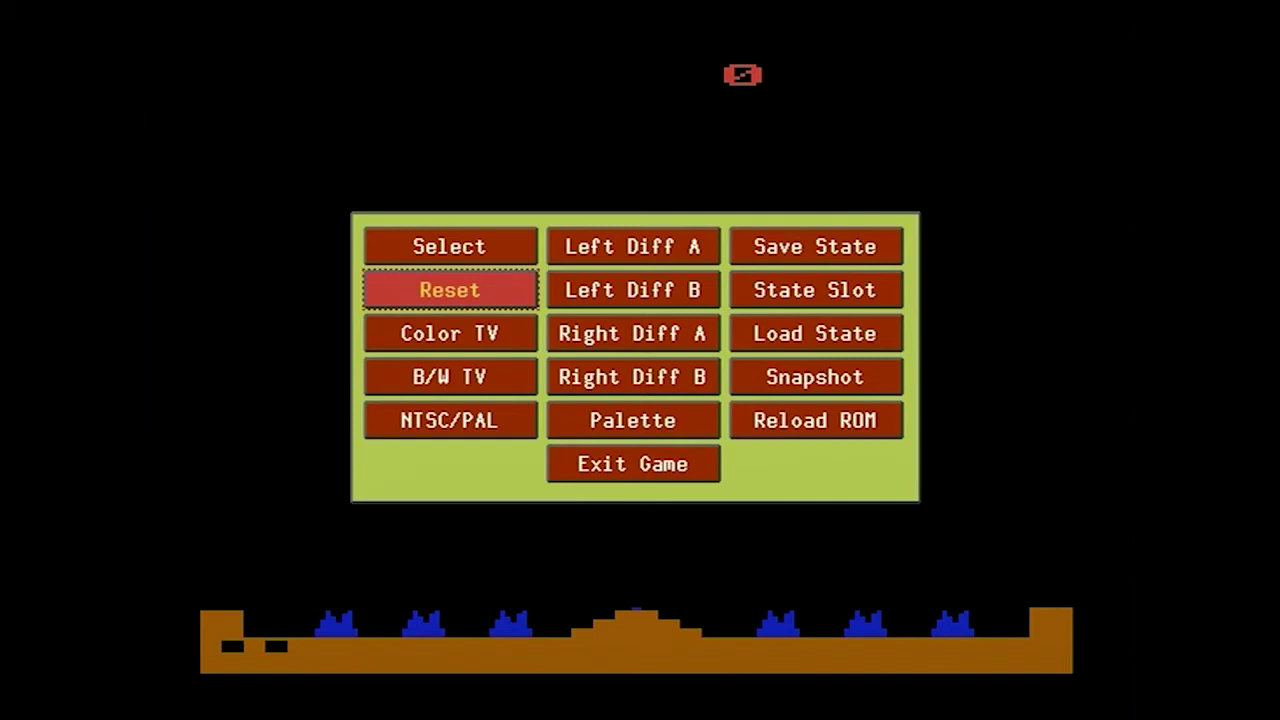
key(Down)
key(Down)
key(Down)
key(Down)
key(Down)
key(Down)
key(Down)
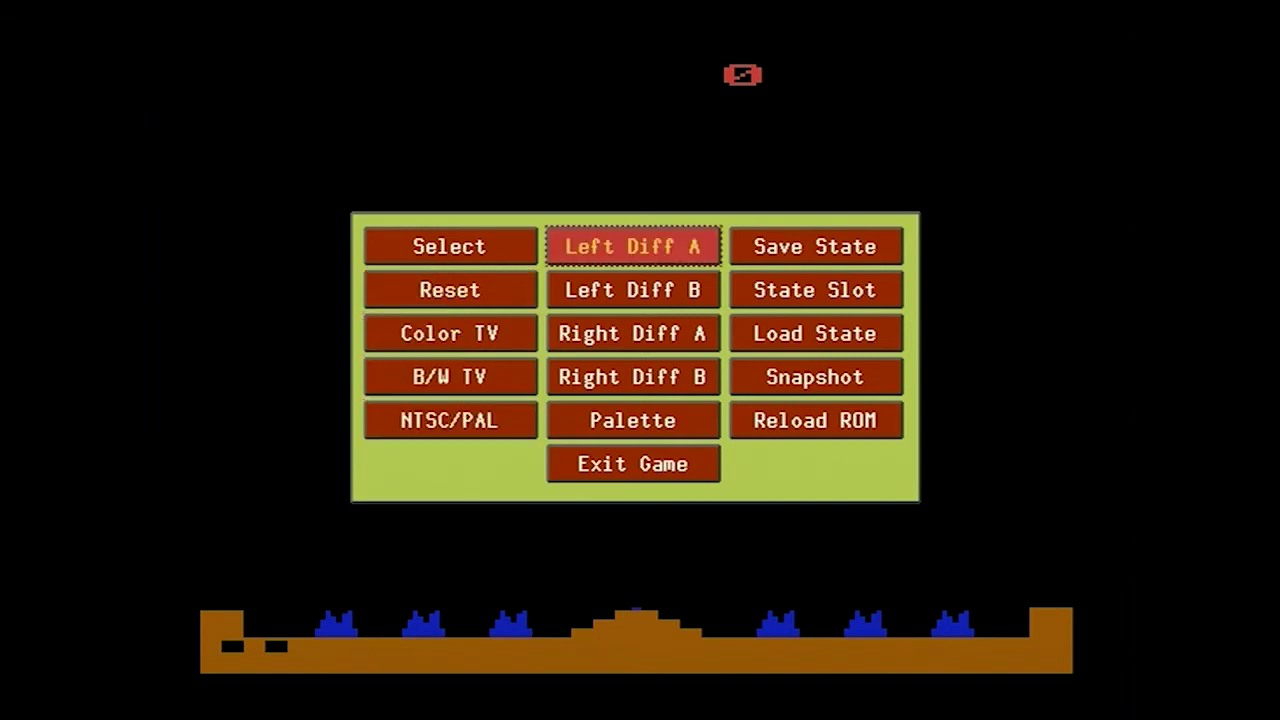
key(Down)
key(Down)
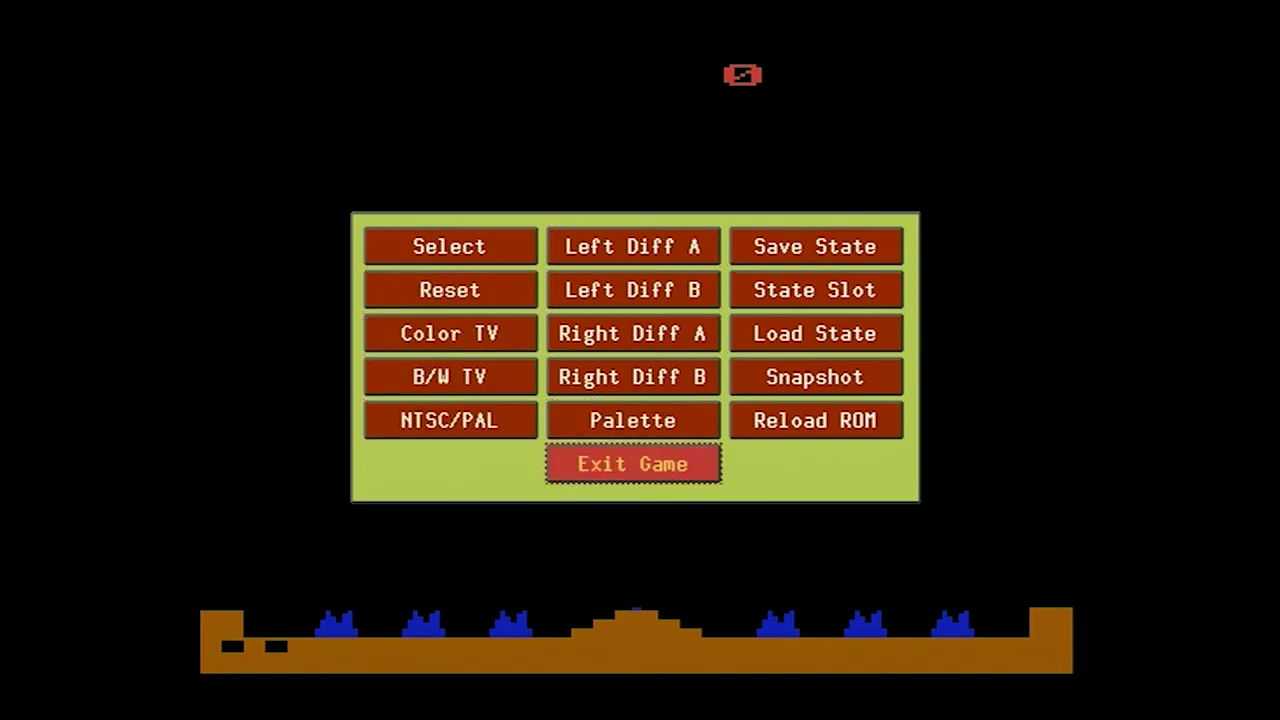
key(Down)
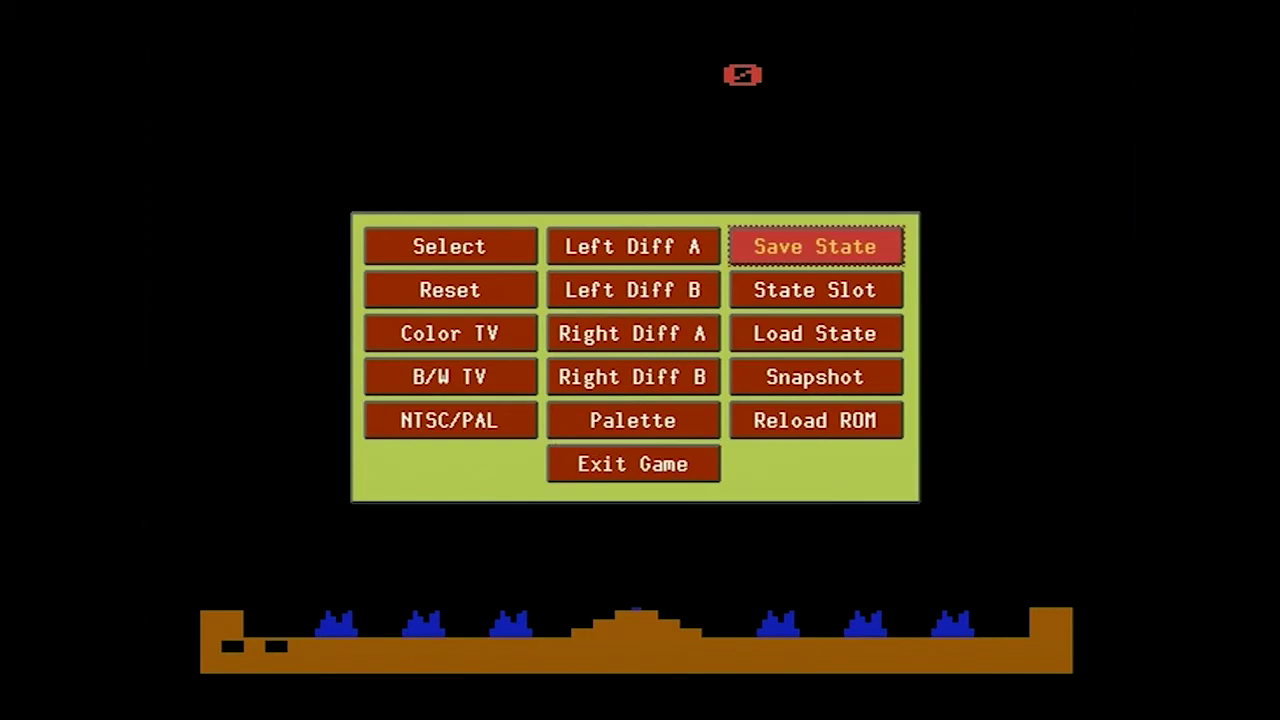
key(Up)
key(Escape)
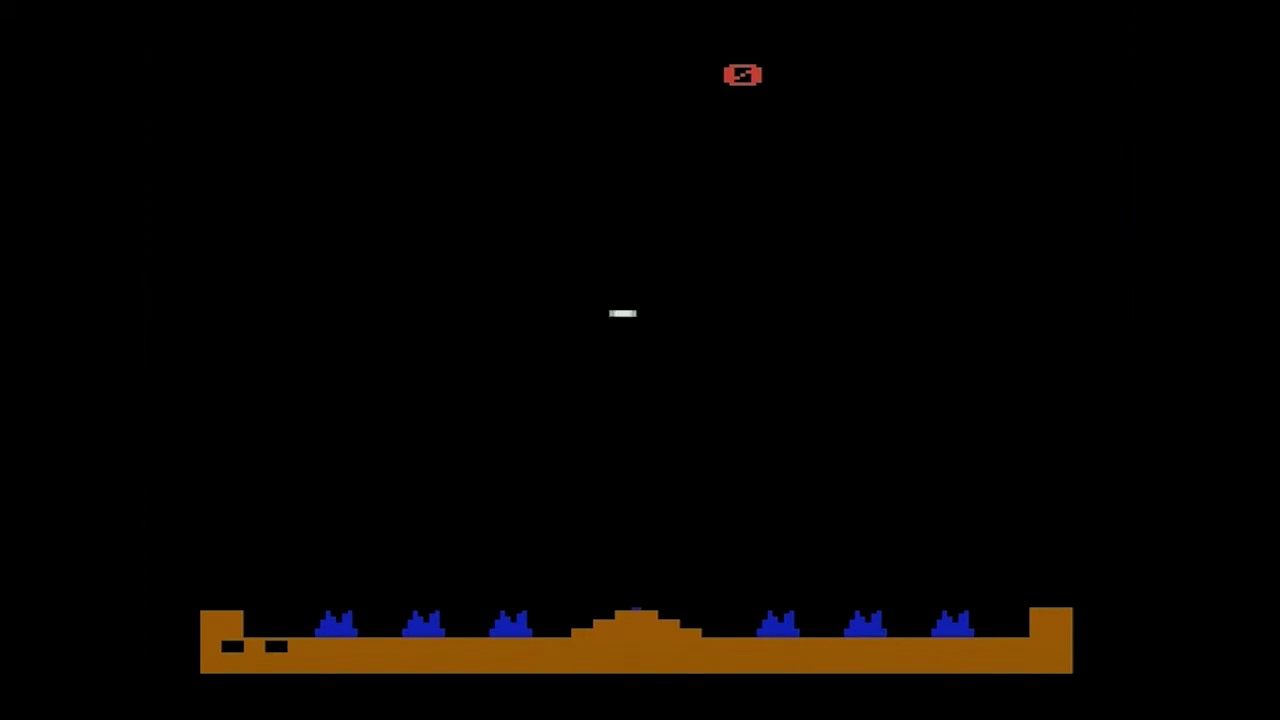
- Shoot down the first missiles descending on the left and upper-left of the screen
key(Down)
key(Left)
key(Up)
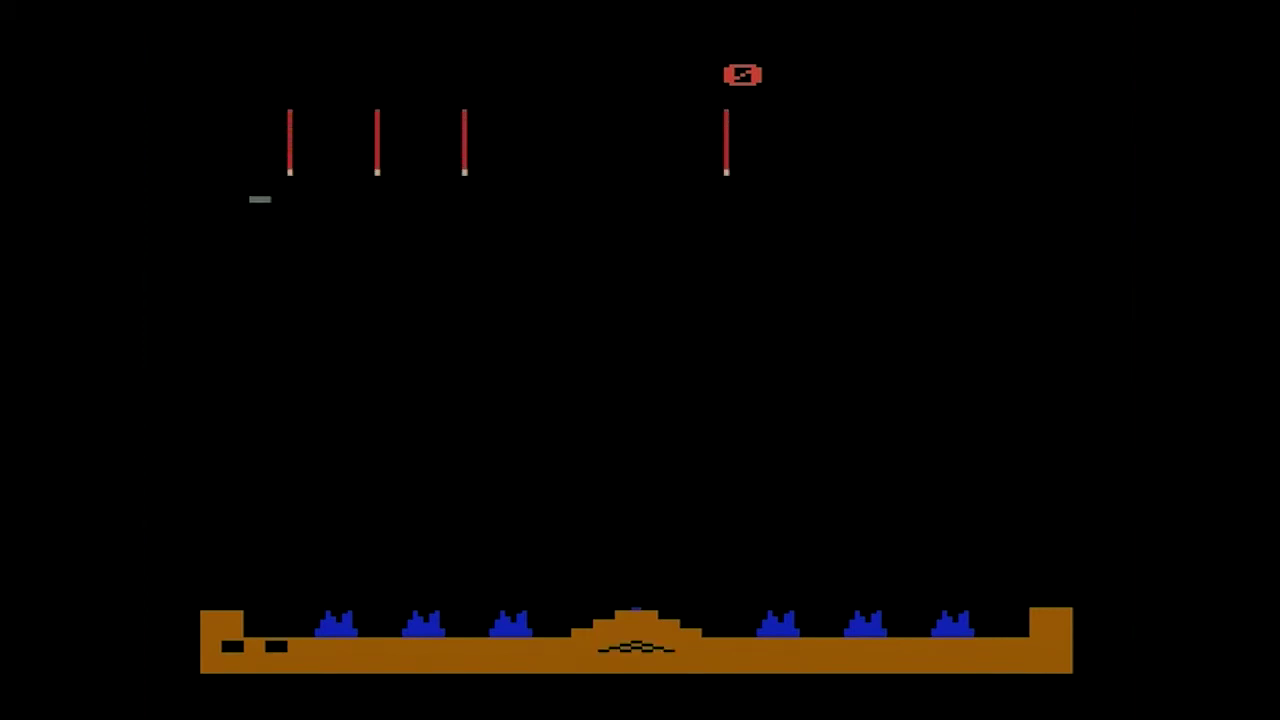
key(Up)
key(Down)
key(space)
key(Right)
key(Up)
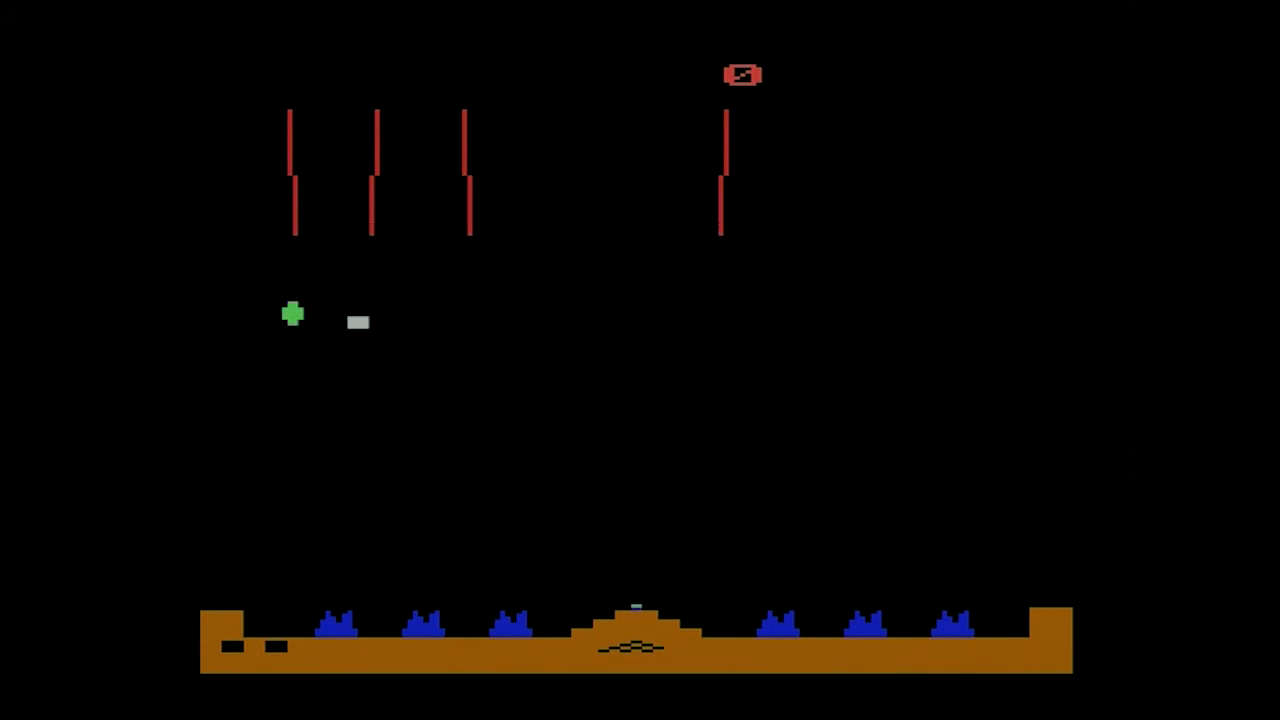
key(space)
key(Right)
key(Down)
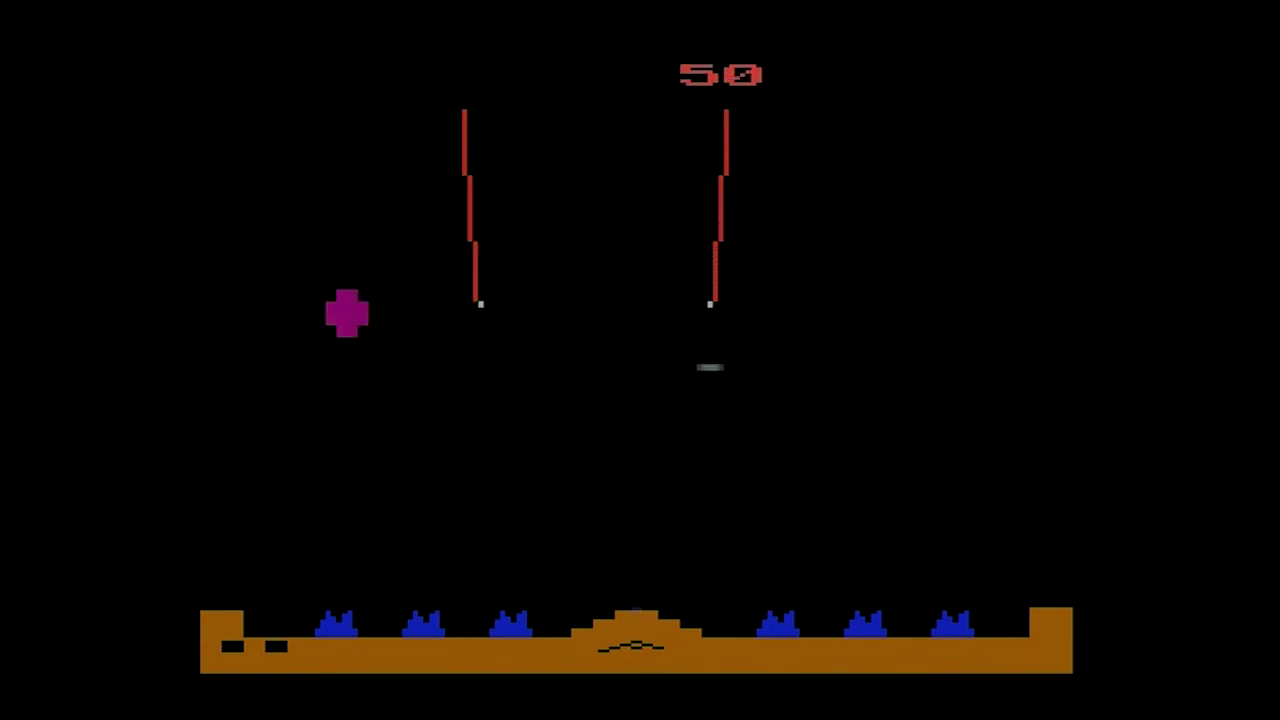
key(space)
key(Left)
key(space)
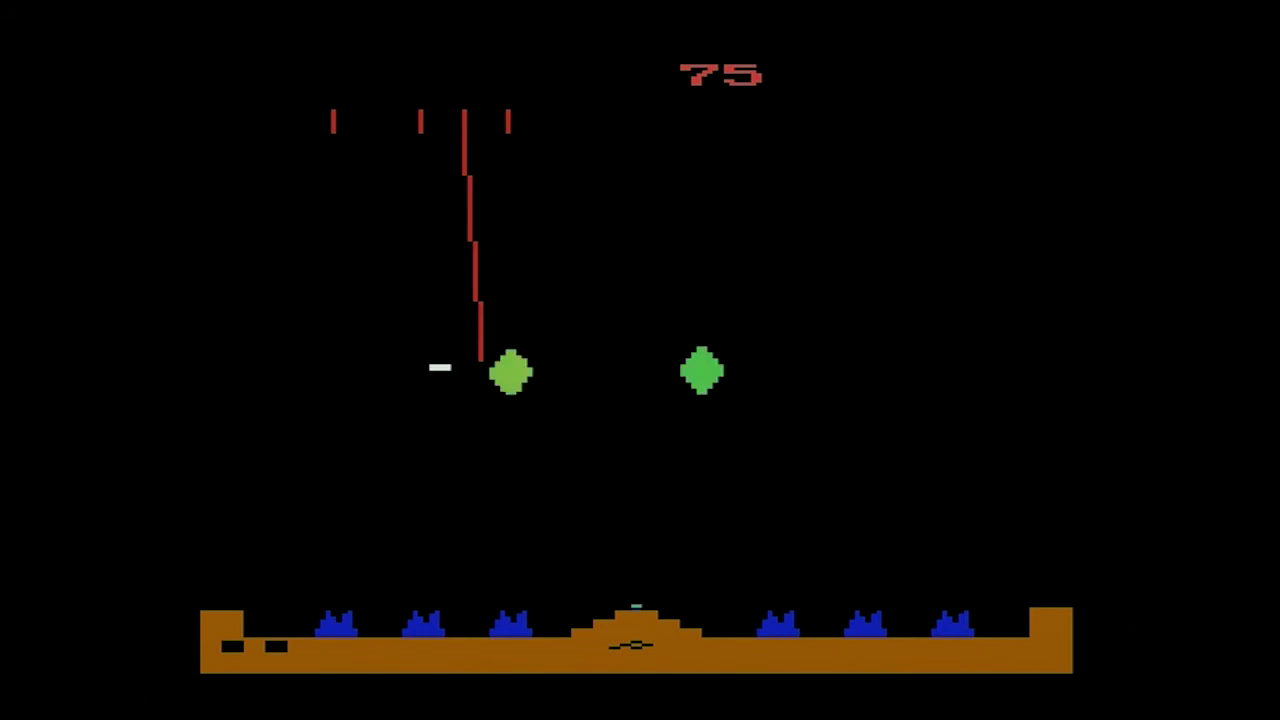
key(Up)
key(Left)
key(space)
key(Right)
key(Down)
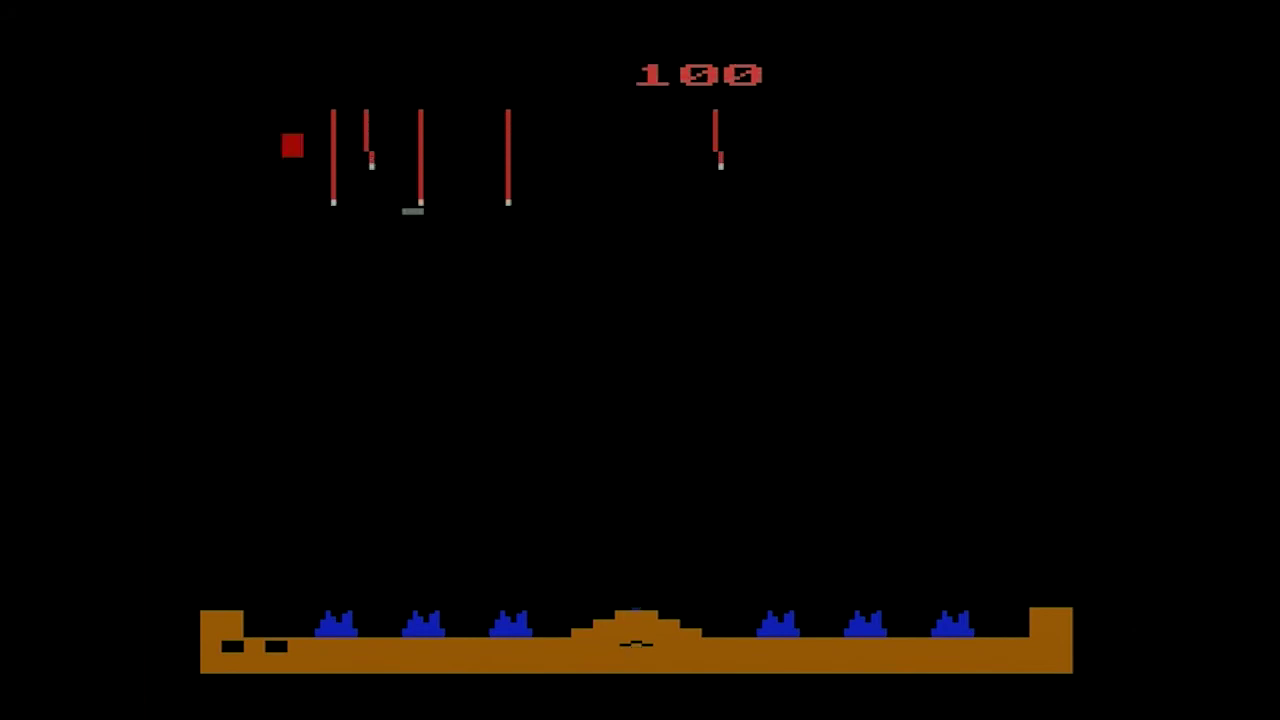
key(space)
- Sweep counter-missiles across the centre, right and left to wipe out the first wave
key(Right)
key(Down)
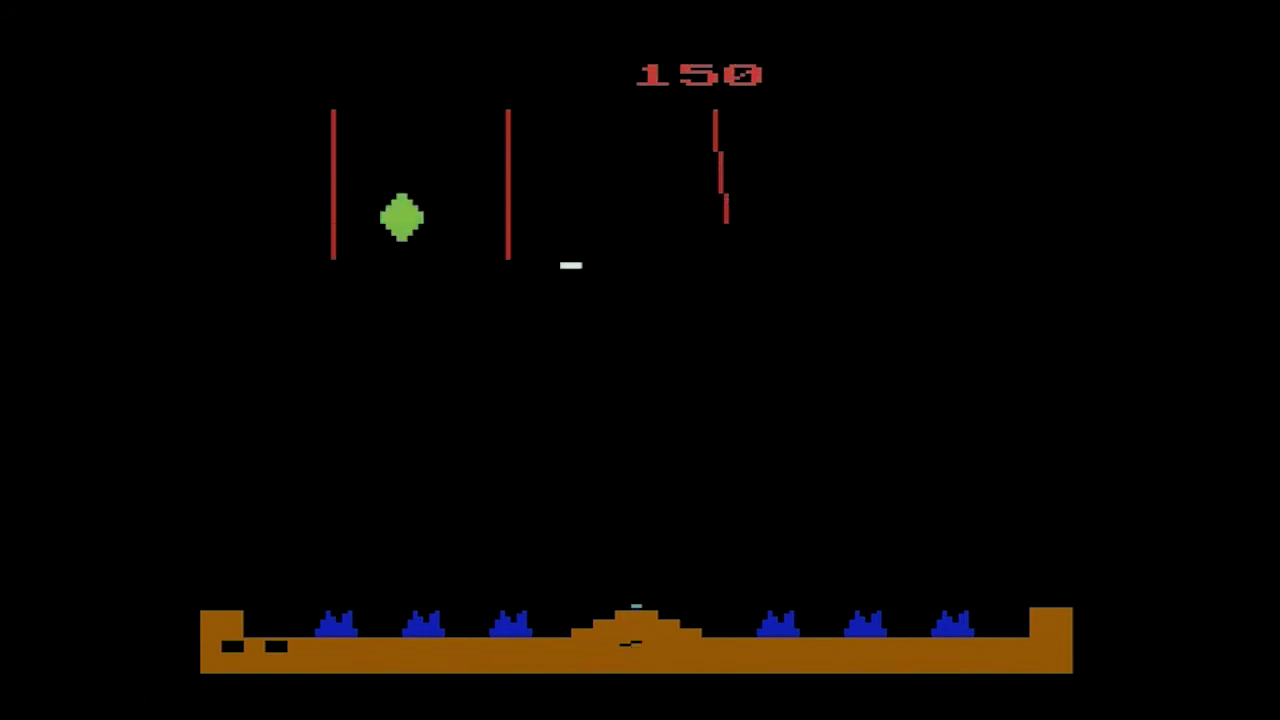
key(Left)
key(space)
key(Down)
key(Left)
key(space)
key(Right)
key(Down)
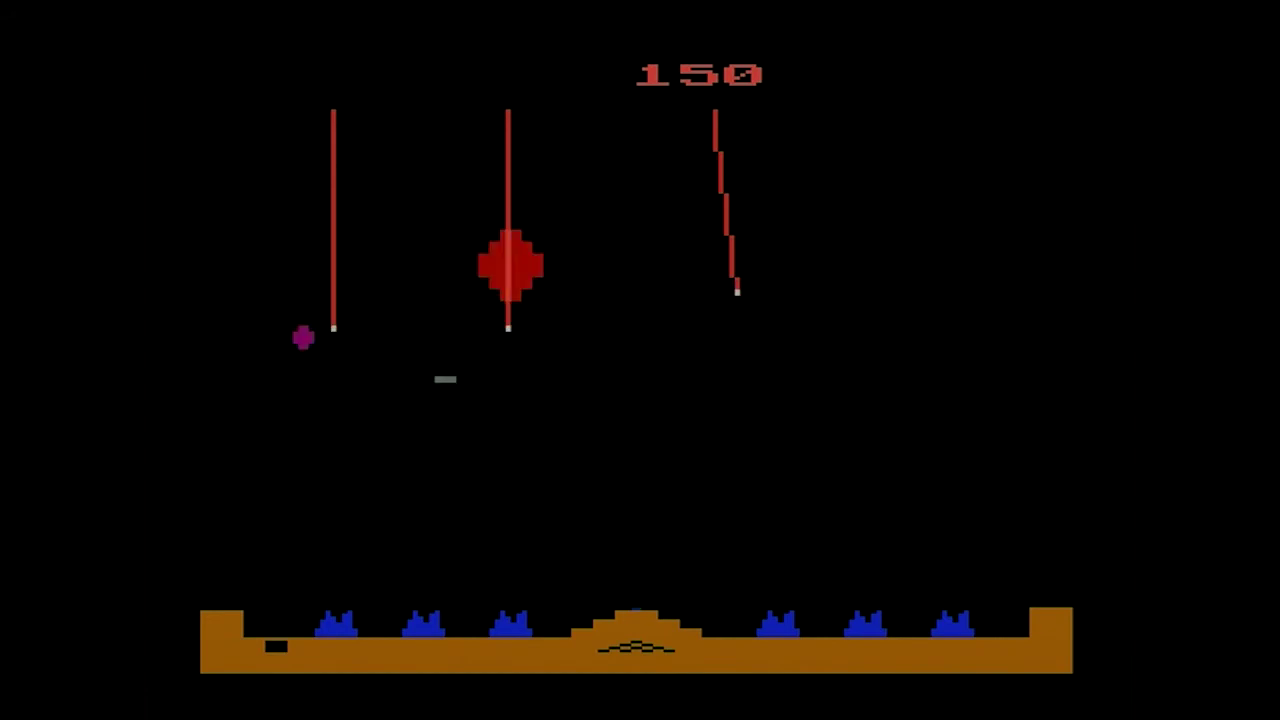
key(Right)
key(Down)
key(space)
key(Right)
key(Up)
key(space)
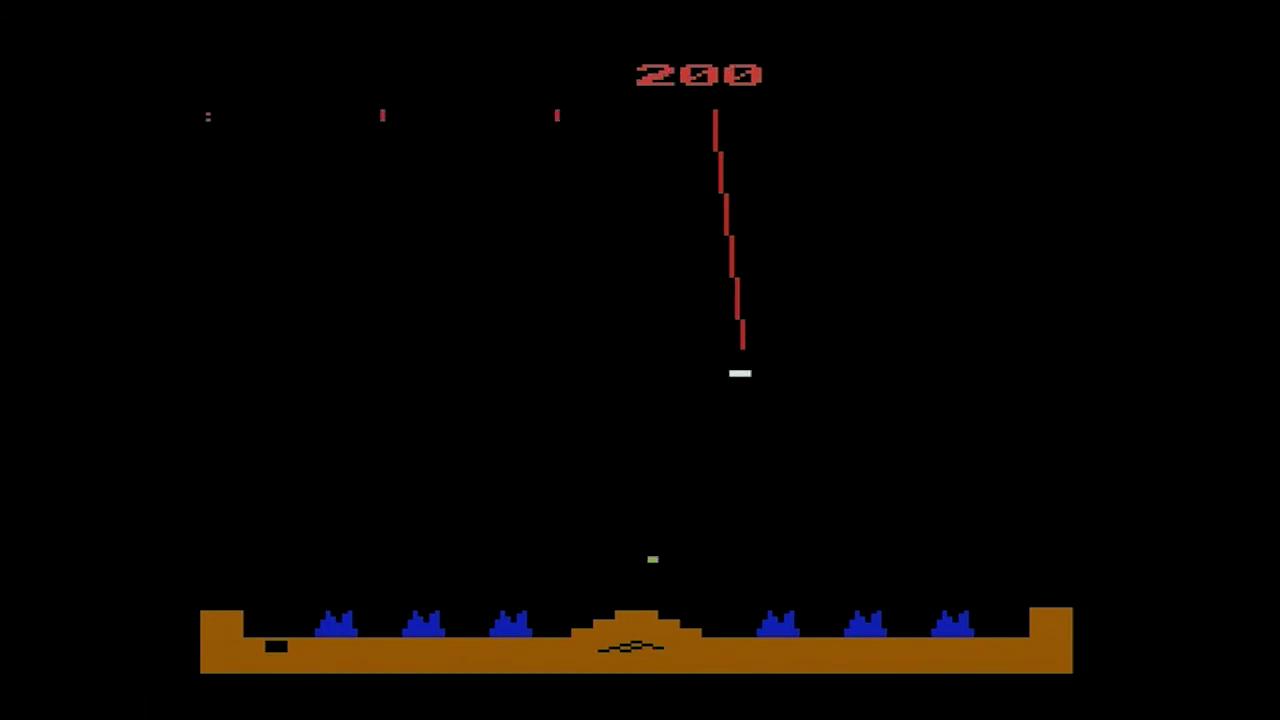
key(Left)
key(Up)
key(space)
key(Left)
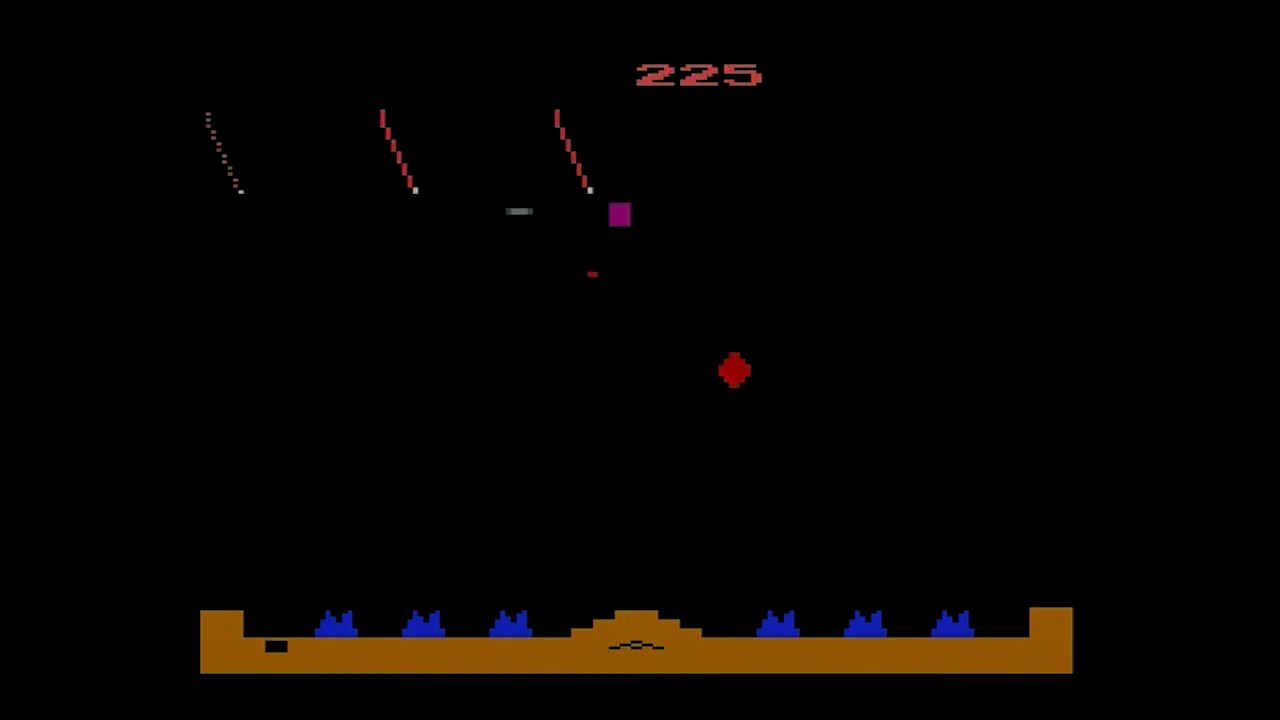
key(Left)
key(space)
key(Left)
key(Down)
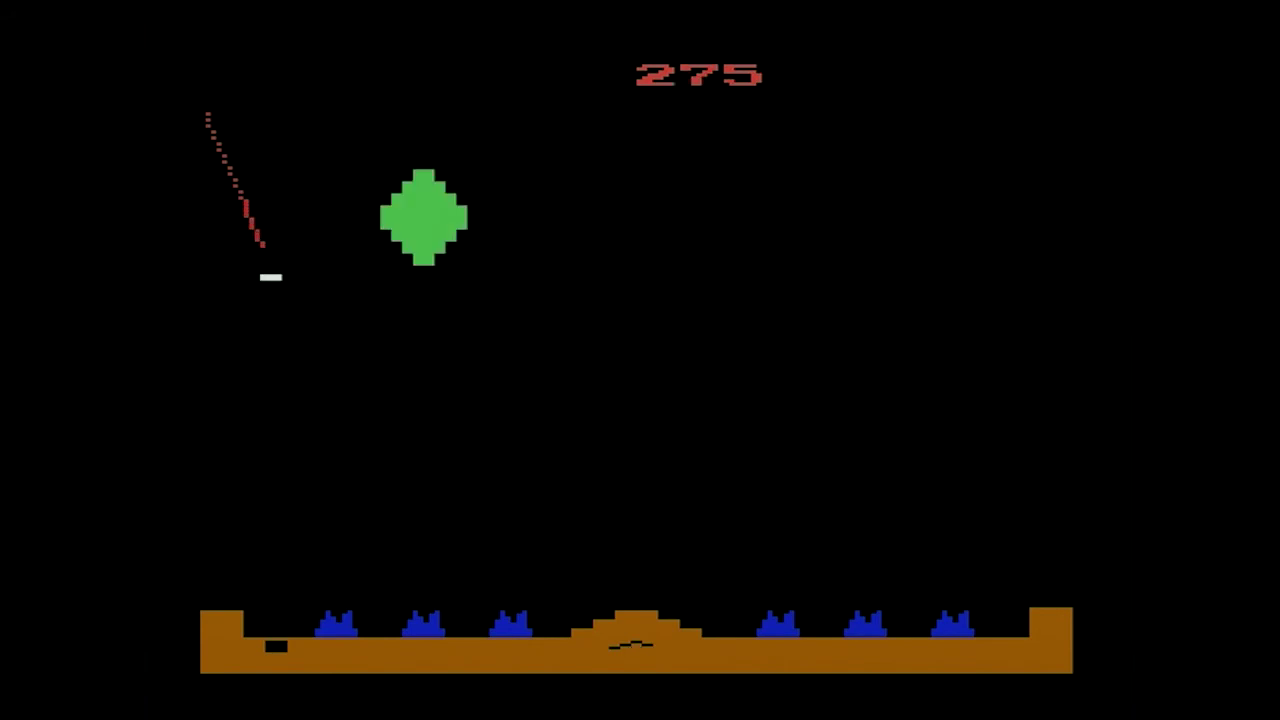
key(space)
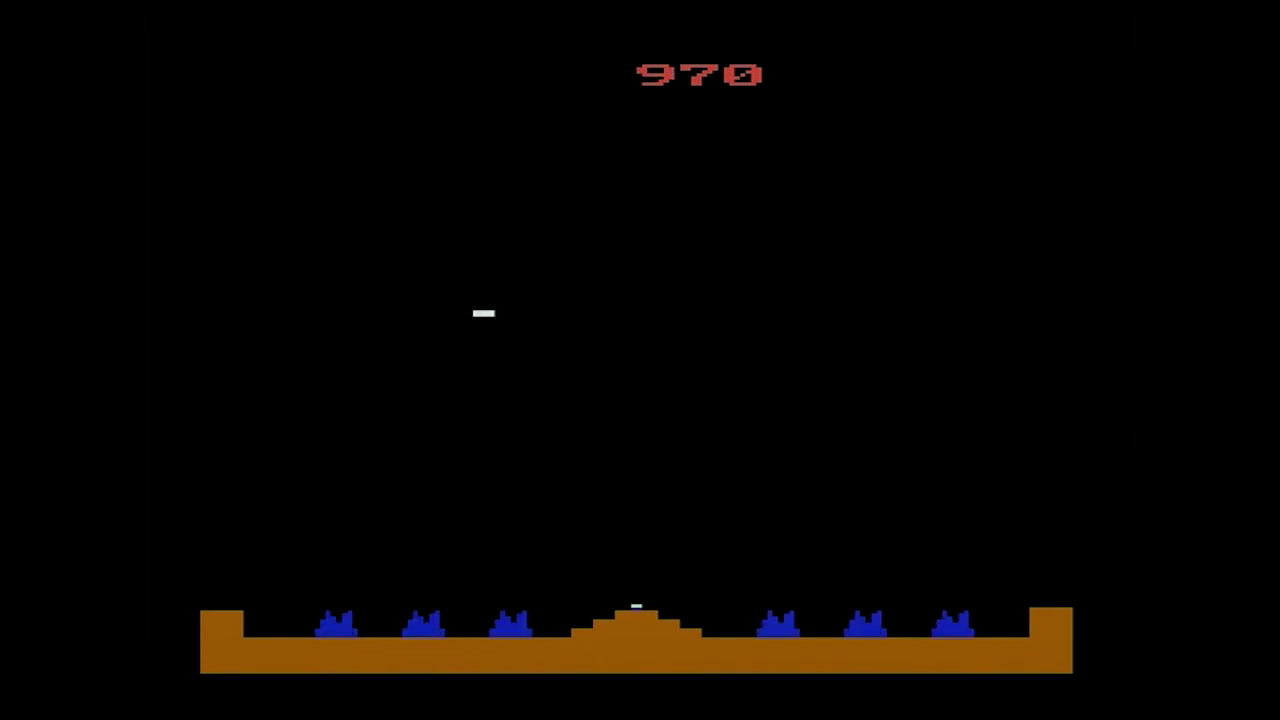
- Intercept the new wave of missiles on the right, centre and above the left cities
key(Left)
key(Right)
key(Up)
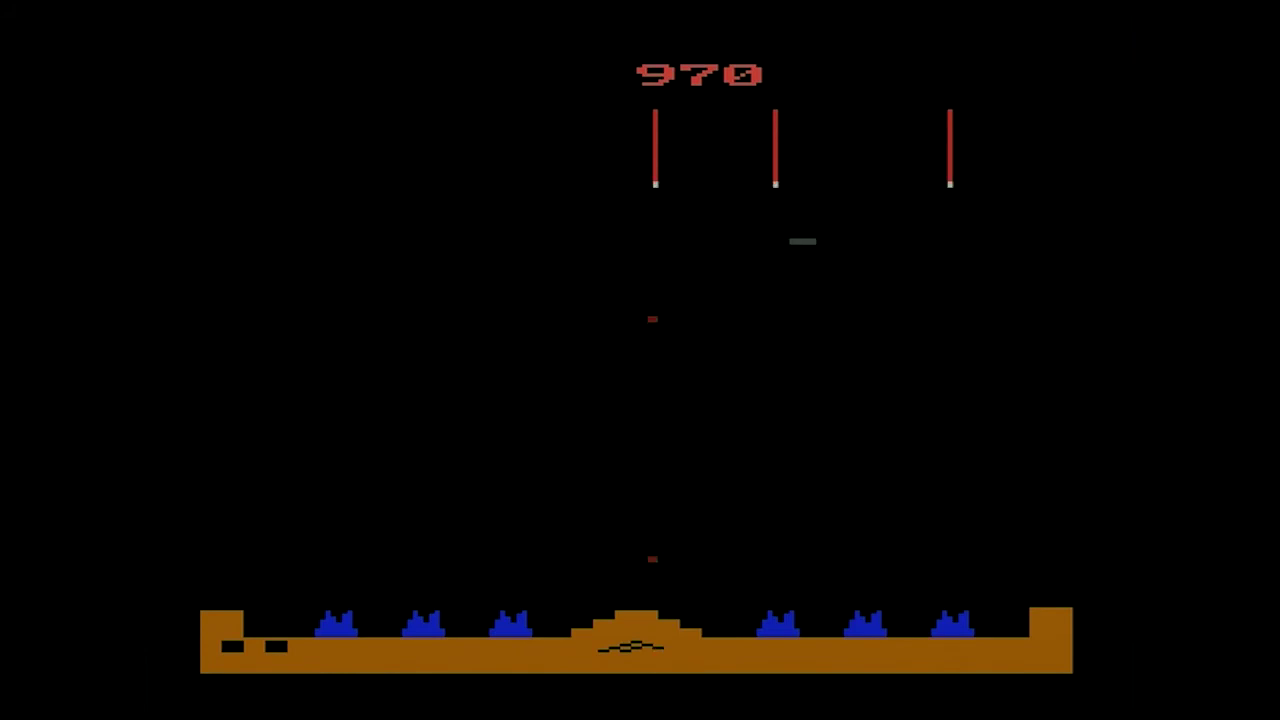
key(space)
key(Right)
key(space)
key(Left)
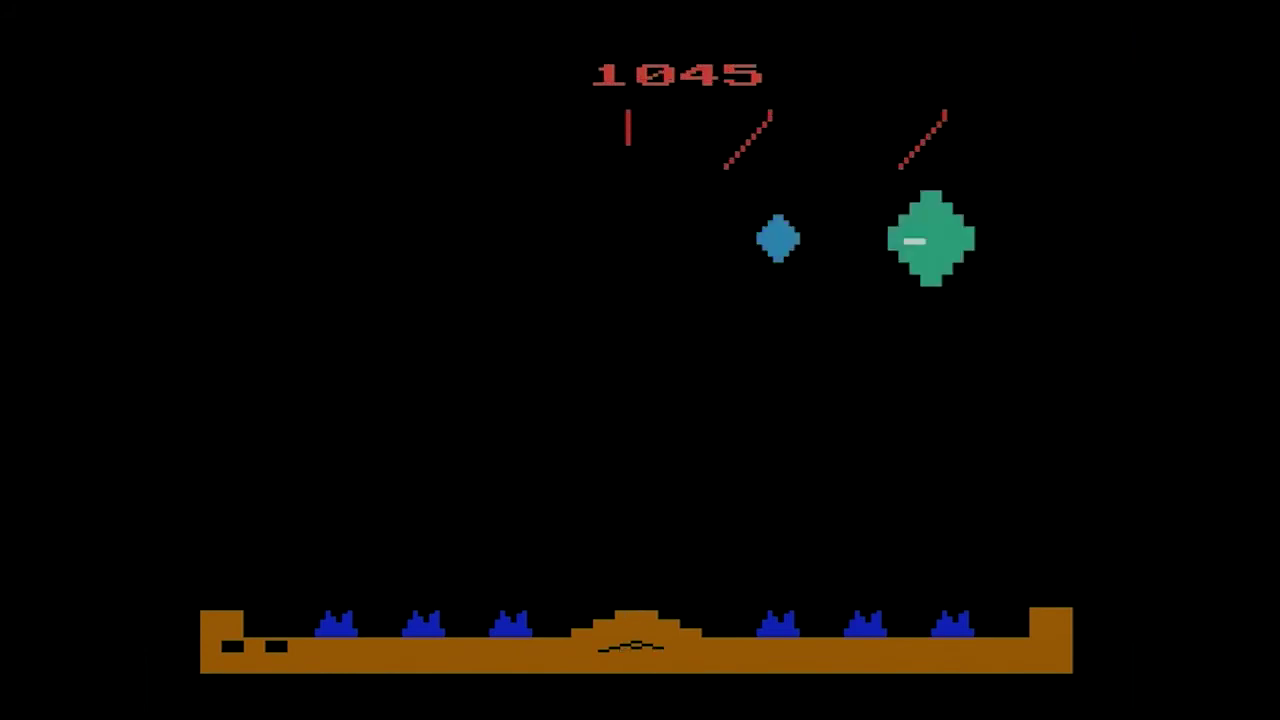
key(Left)
key(space)
key(space)
key(Right)
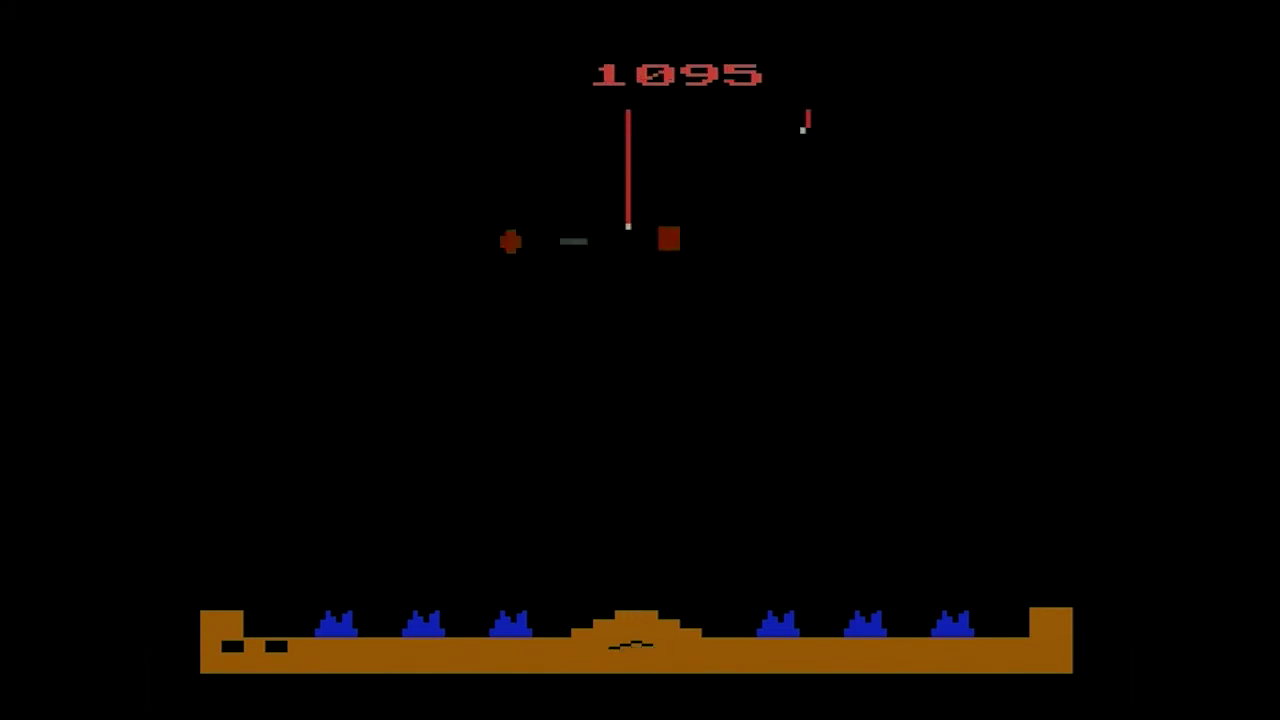
key(Right)
key(space)
key(Left)
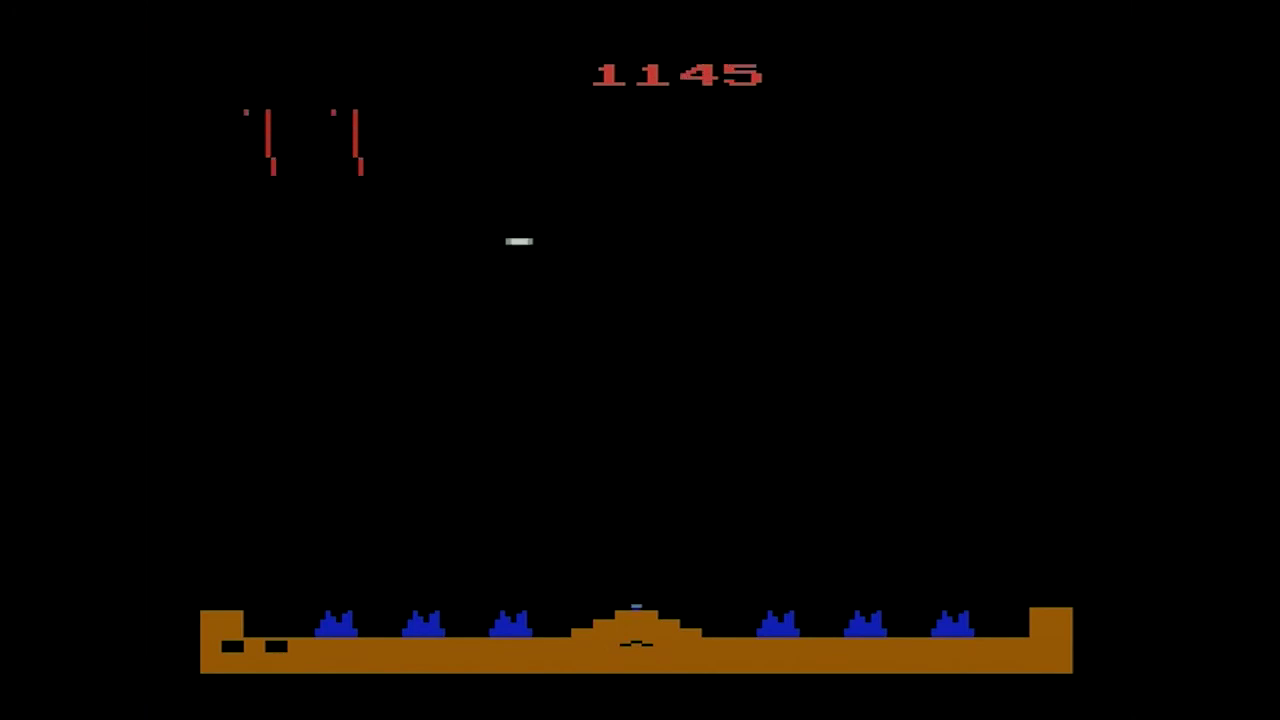
key(Left)
key(space)
key(space)
key(Down)
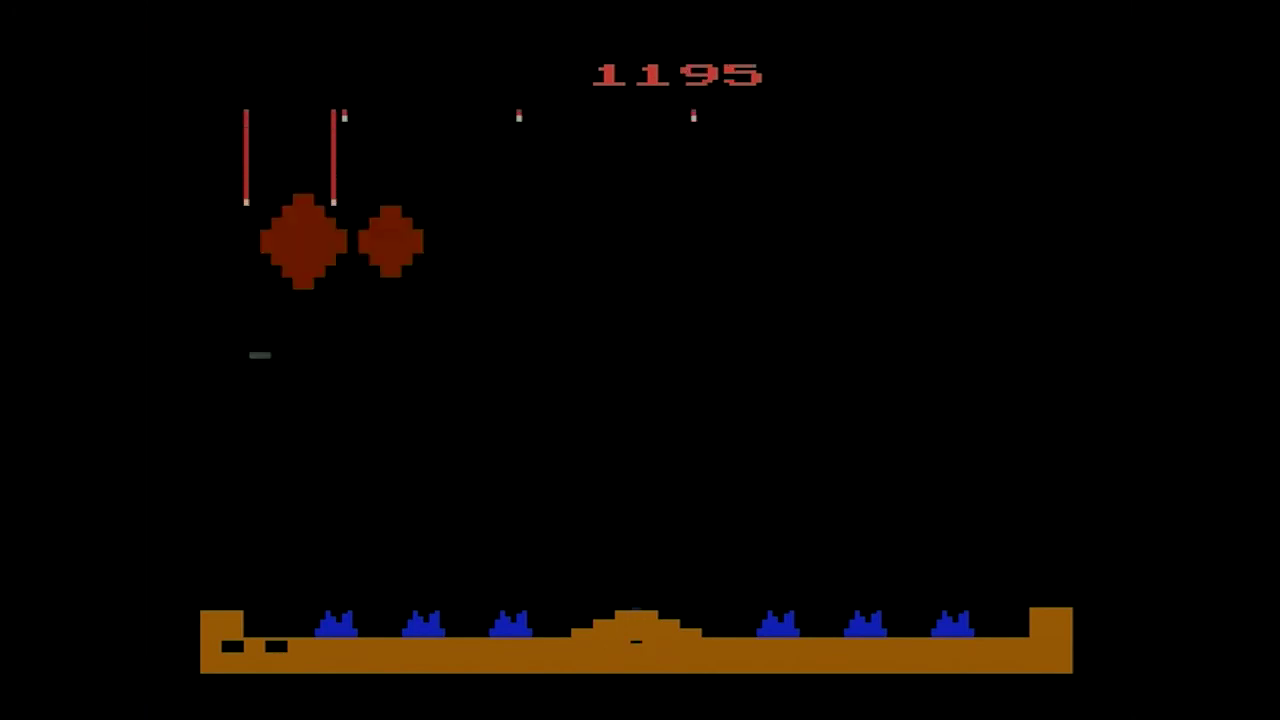
key(Up)
key(space)
key(Right)
key(space)
key(Down)
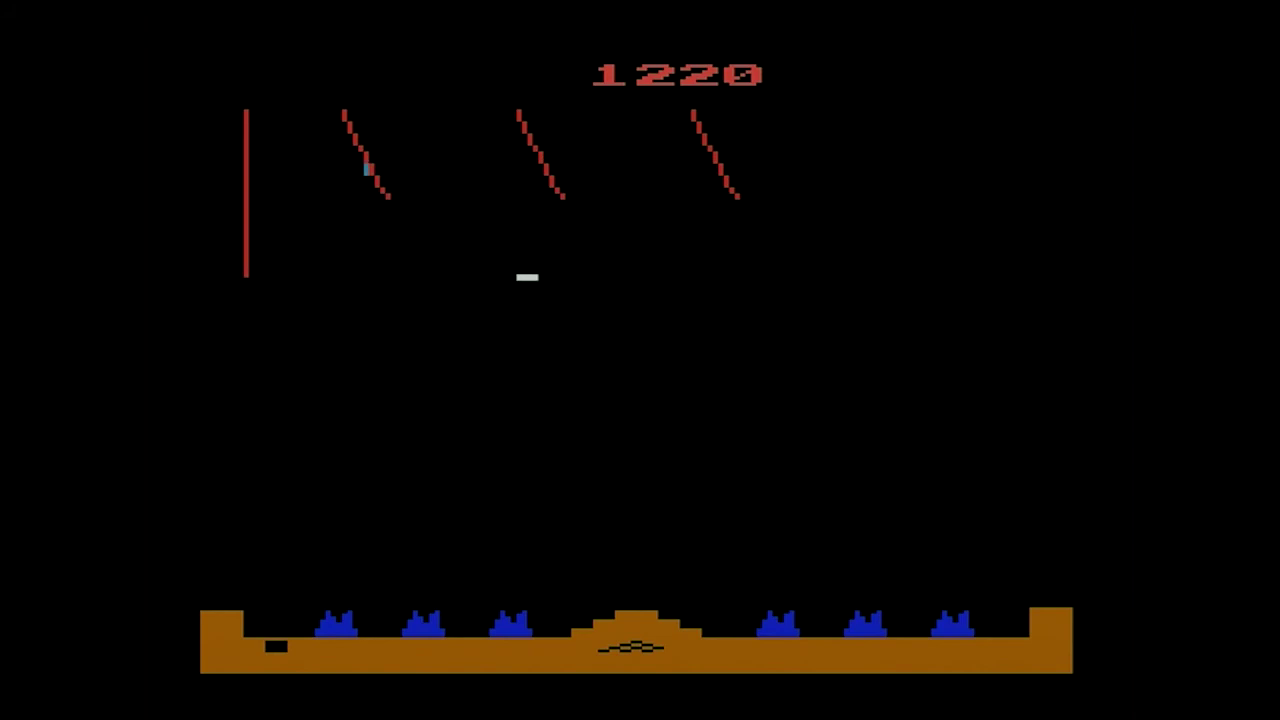
key(Right)
key(space)
- Destroy the remaining missiles near the left city and on the right, reaching 1295 points
key(Left)
key(Down)
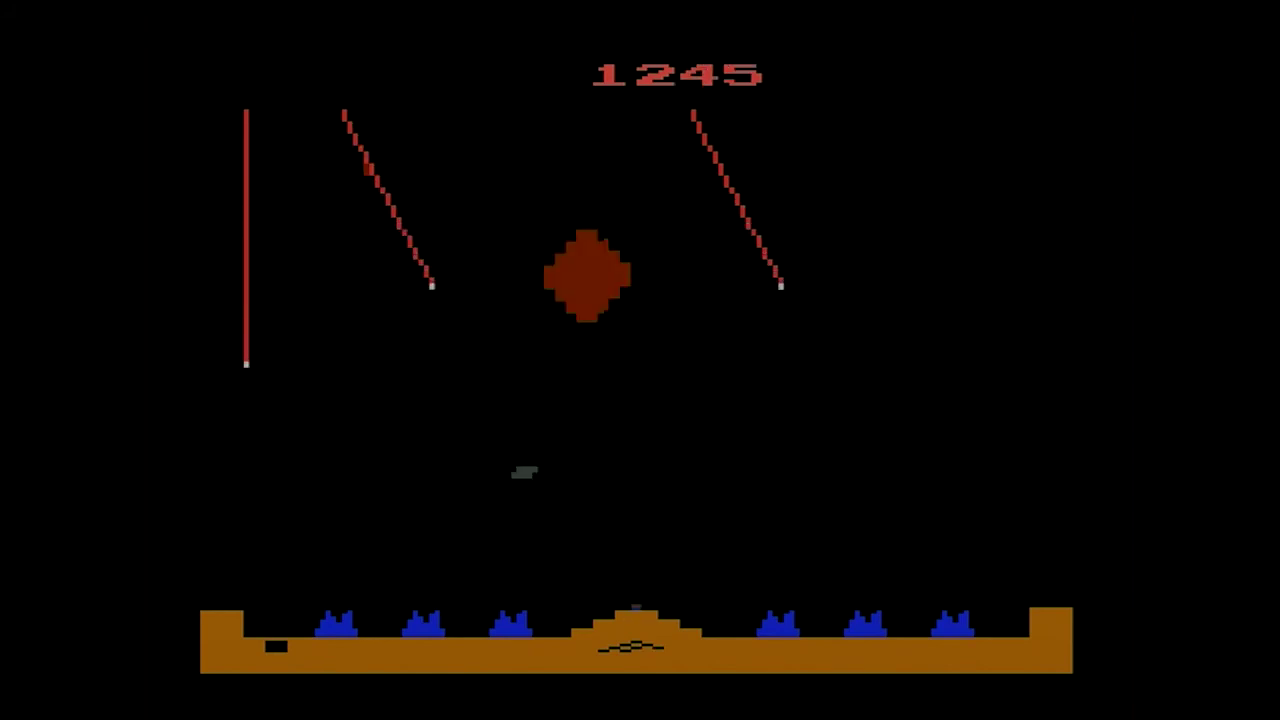
key(Right)
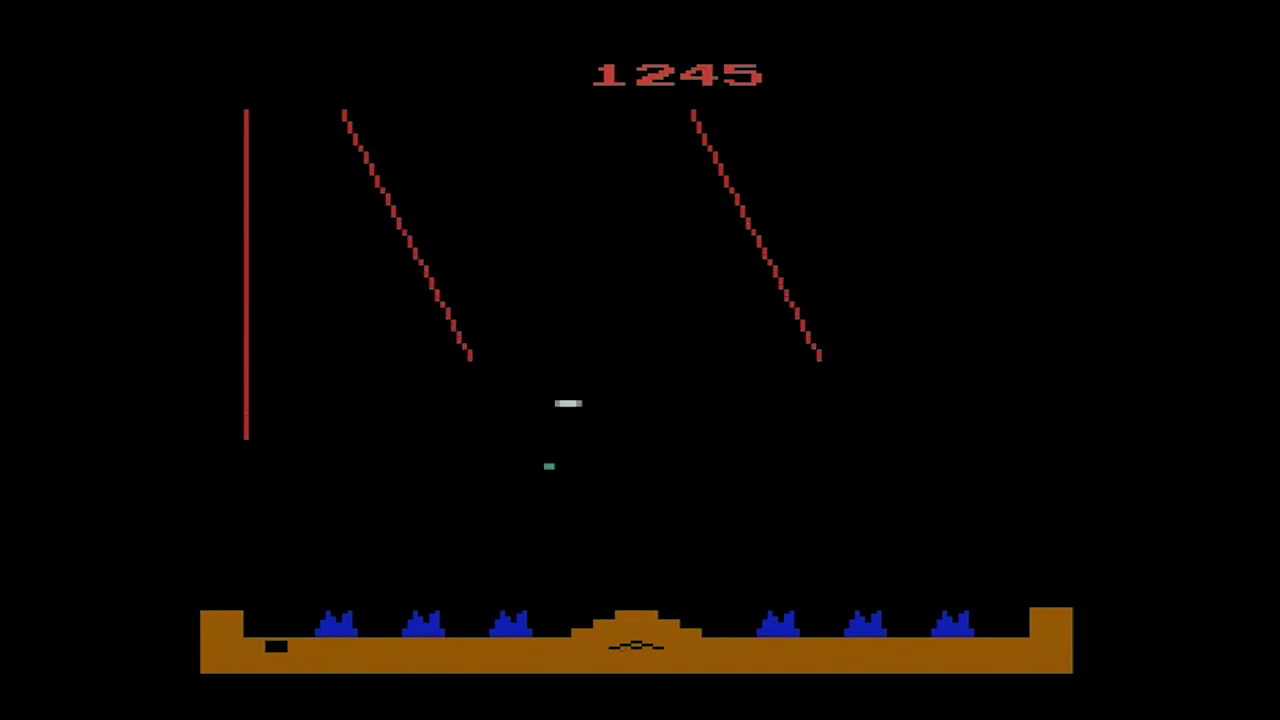
key(Right)
key(Down)
key(Up)
key(space)
key(Left)
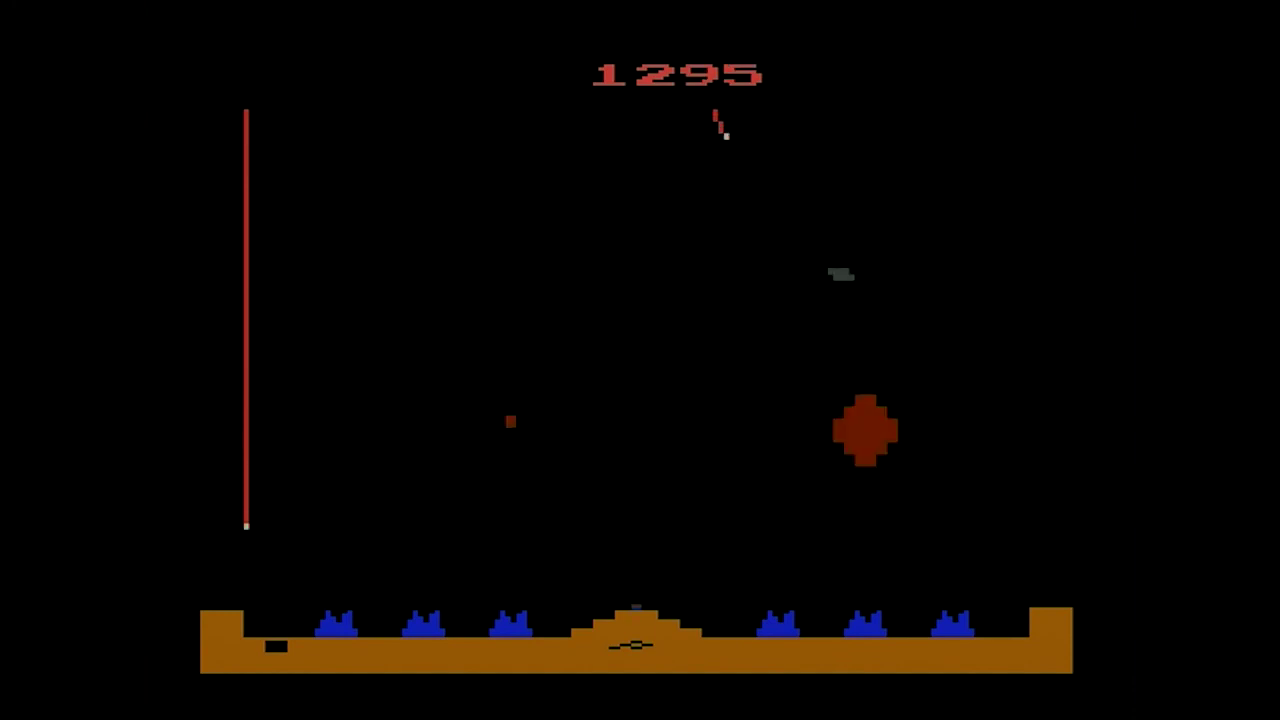
key(Left)
key(Down)
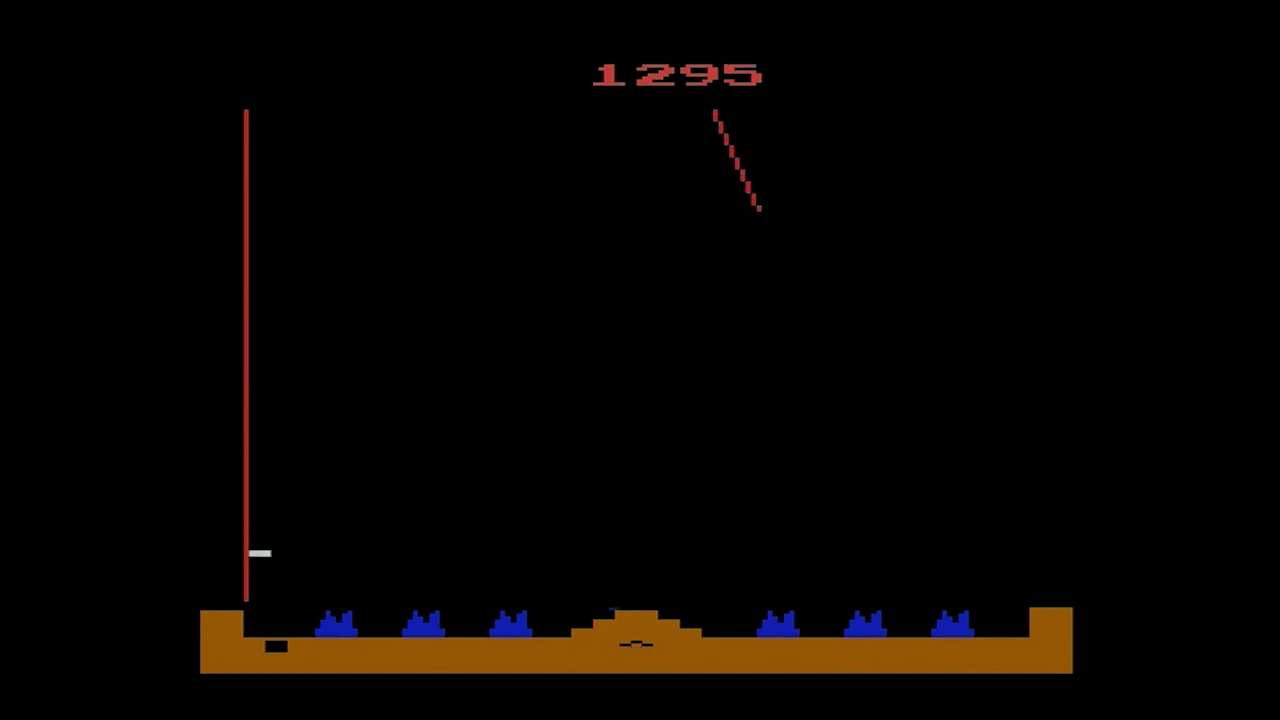
key(space)
key(Right)
key(Up)
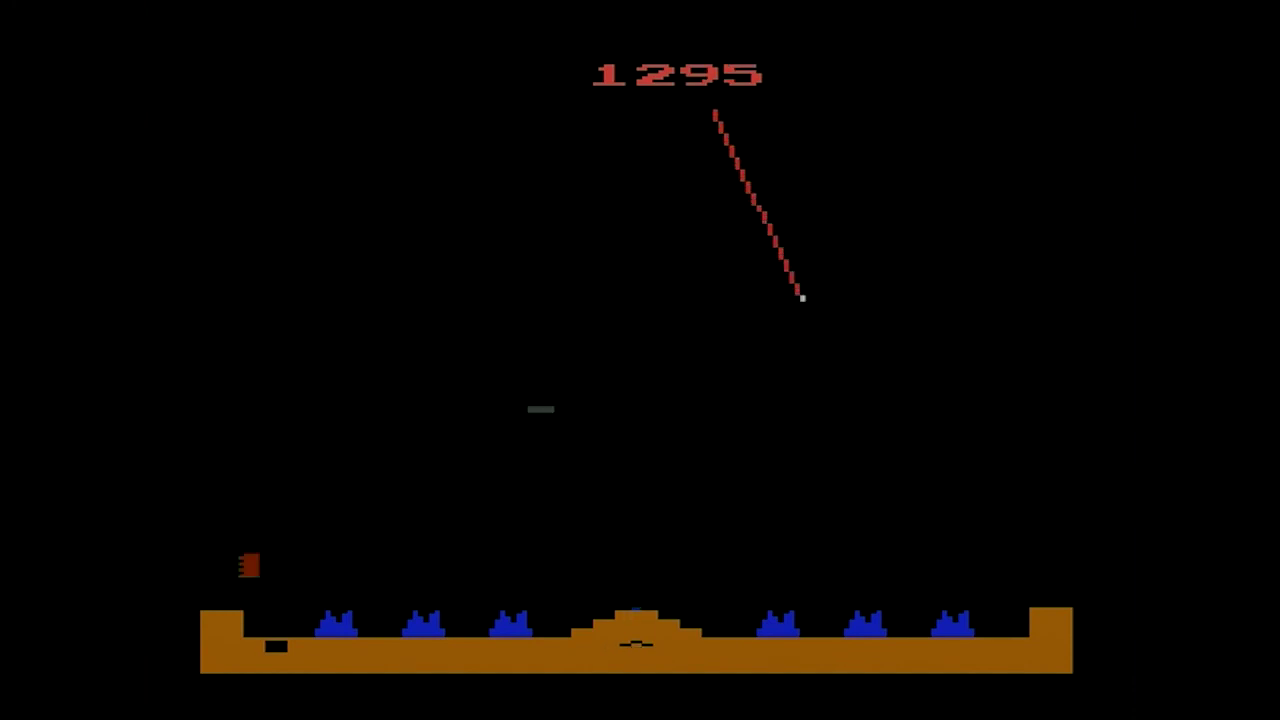
key(Right)
key(space)
key(Left)
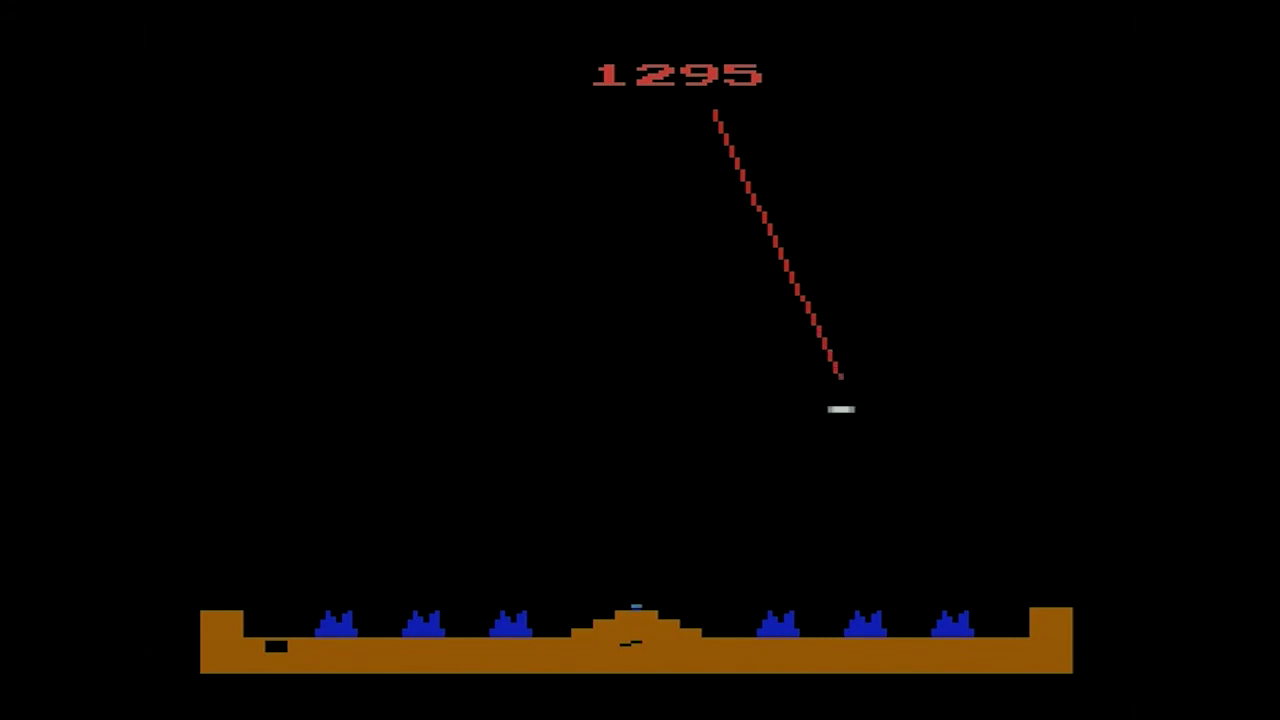